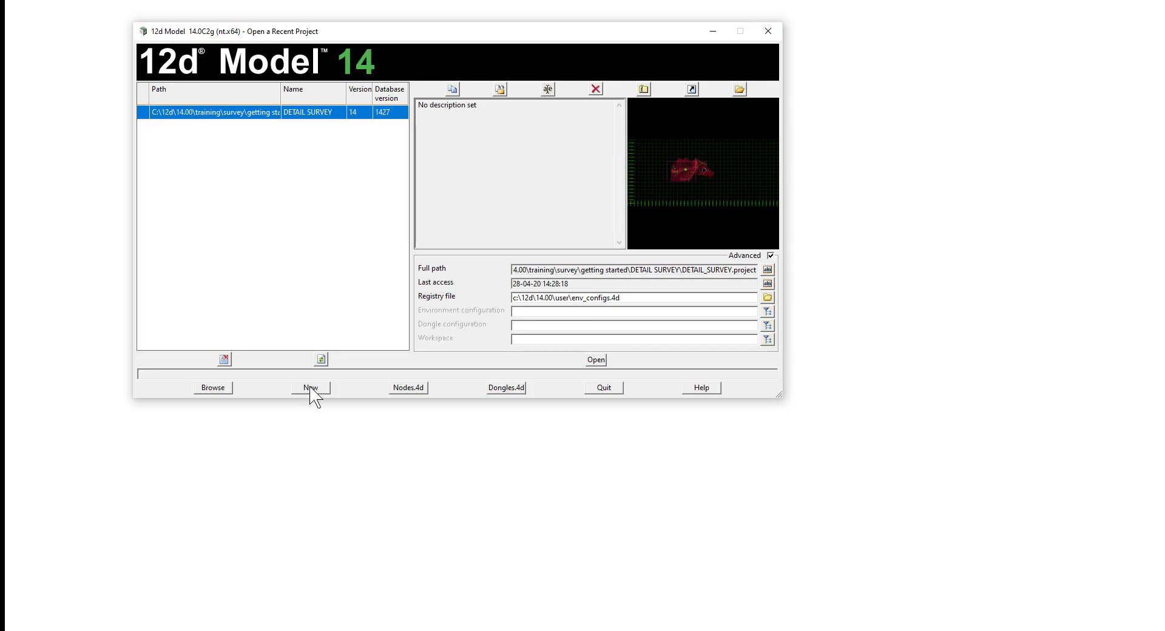
Step: Start a new project in C:\12d\14.00\training\survey\volumes named STOCKPILE
left_click(310, 388)
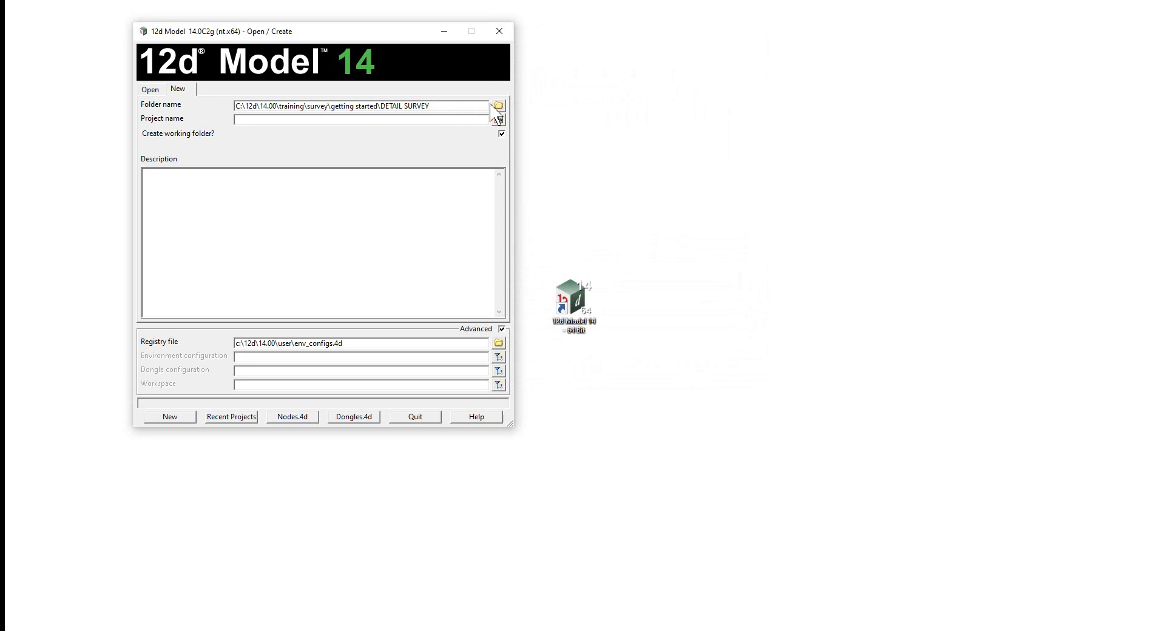
left_click(499, 106)
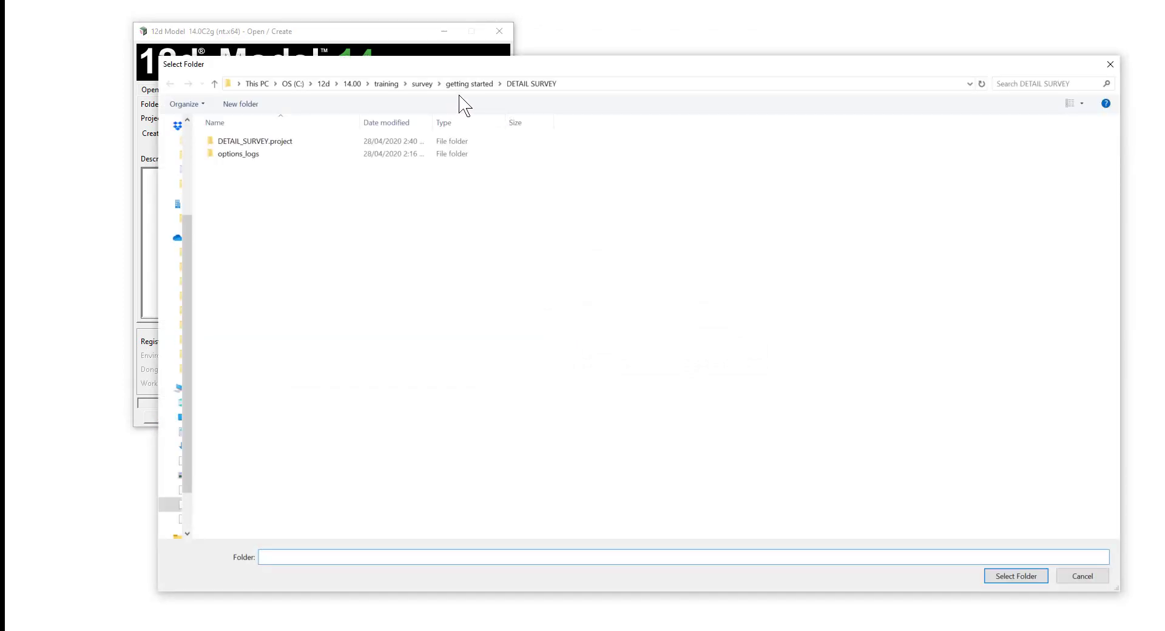
left_click(422, 83)
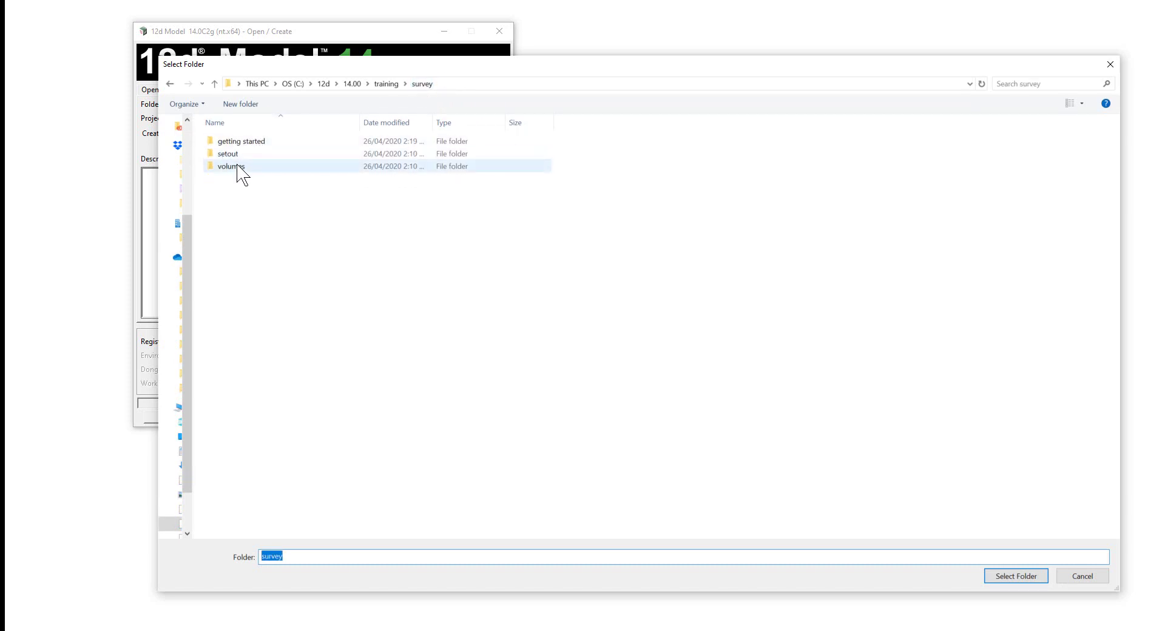
double_click(237, 167)
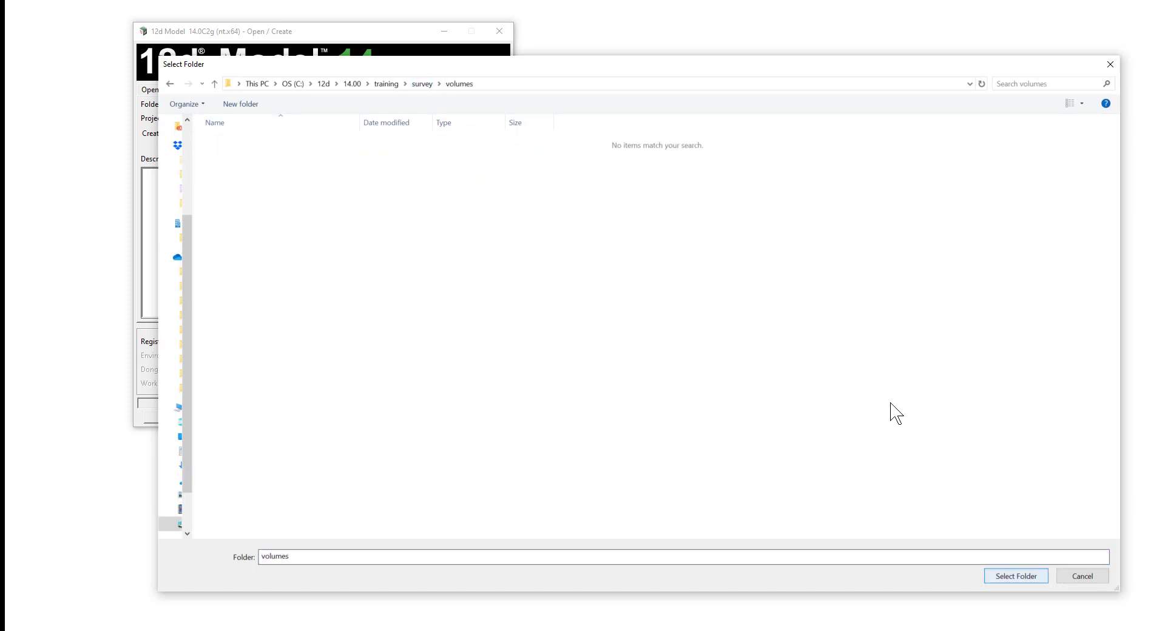
left_click(1016, 577)
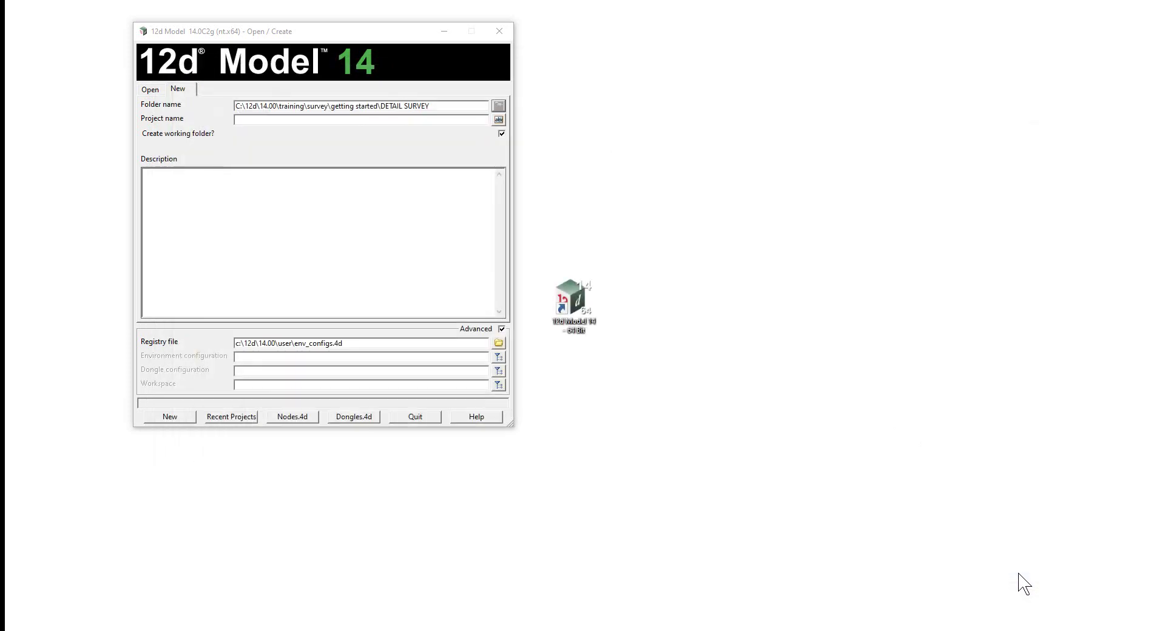
left_click(248, 120)
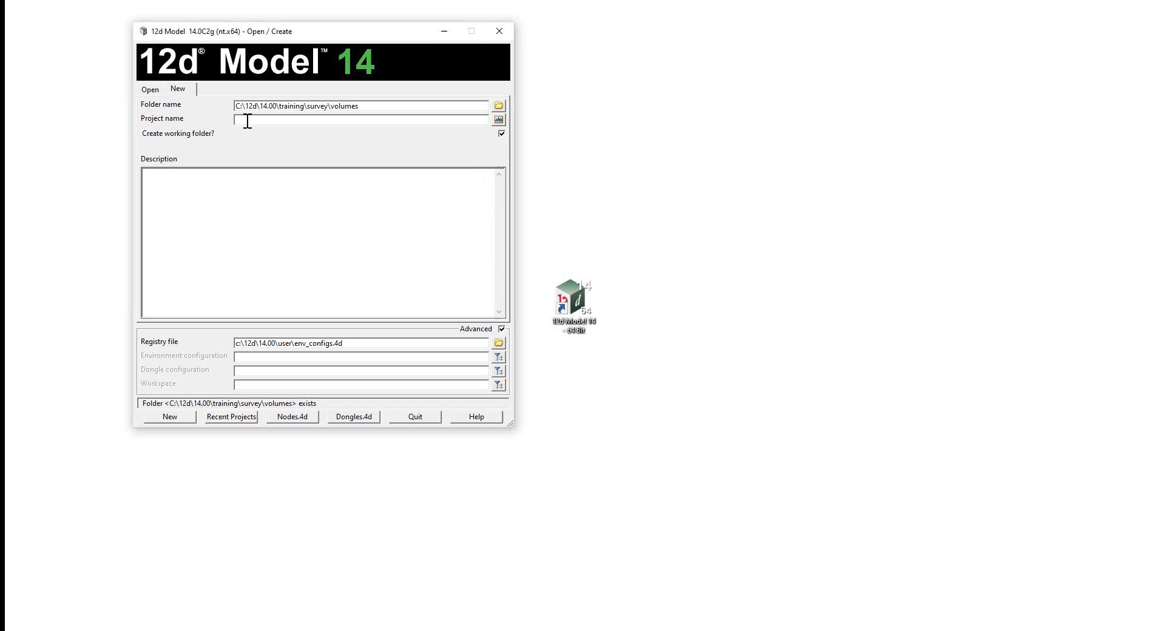
type("STOCK")
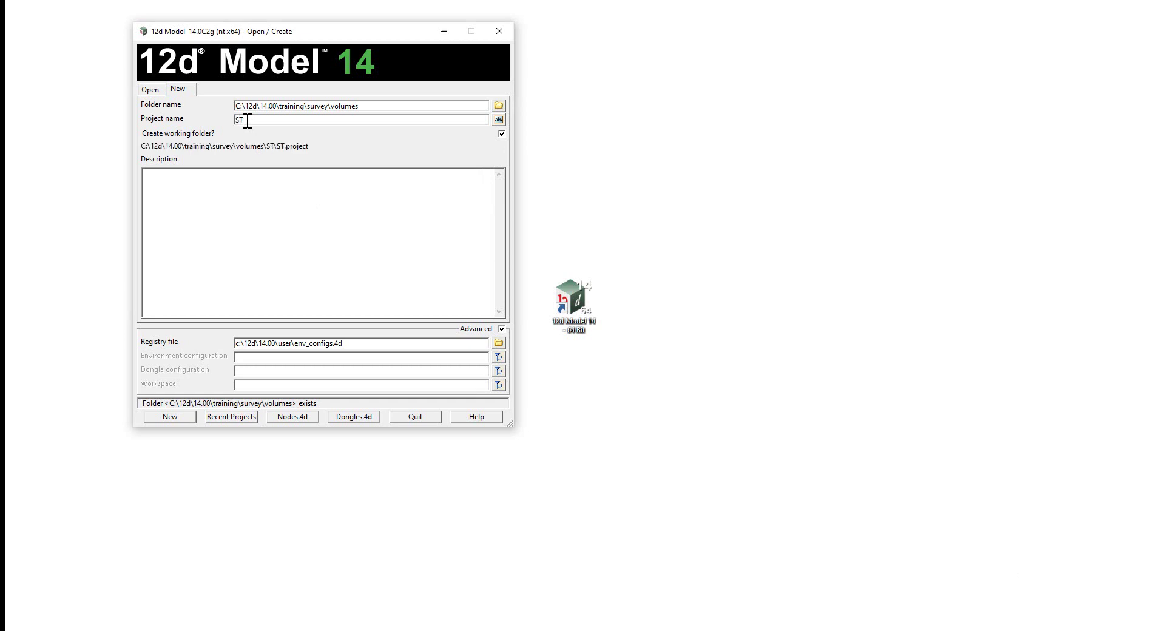
type("PILE")
Step: Create the STOCKPILE project, skip project details, close the Recalc panel, and maximize Plan 1
left_click(176, 418)
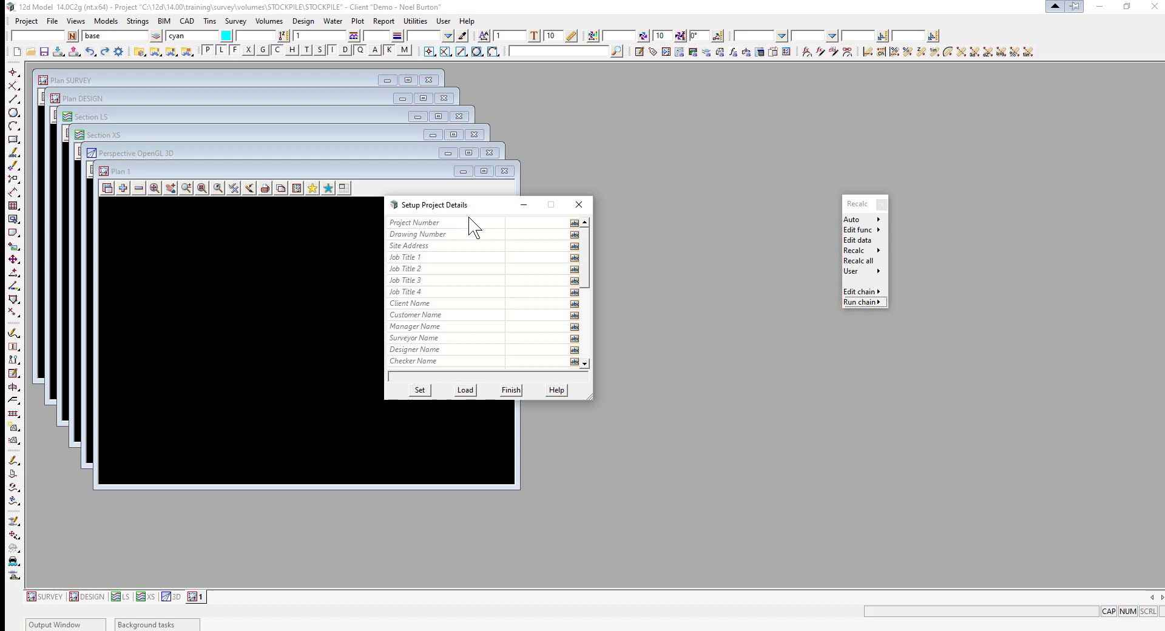
left_click(512, 393)
left_click(882, 205)
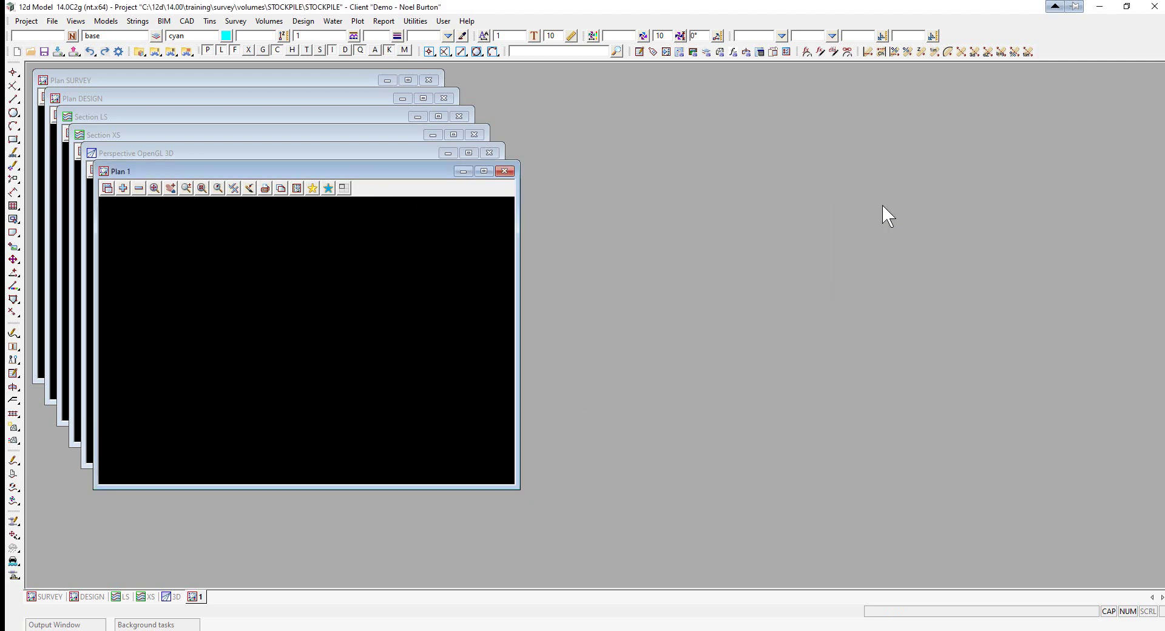
left_click_drag(366, 171, 591, 155)
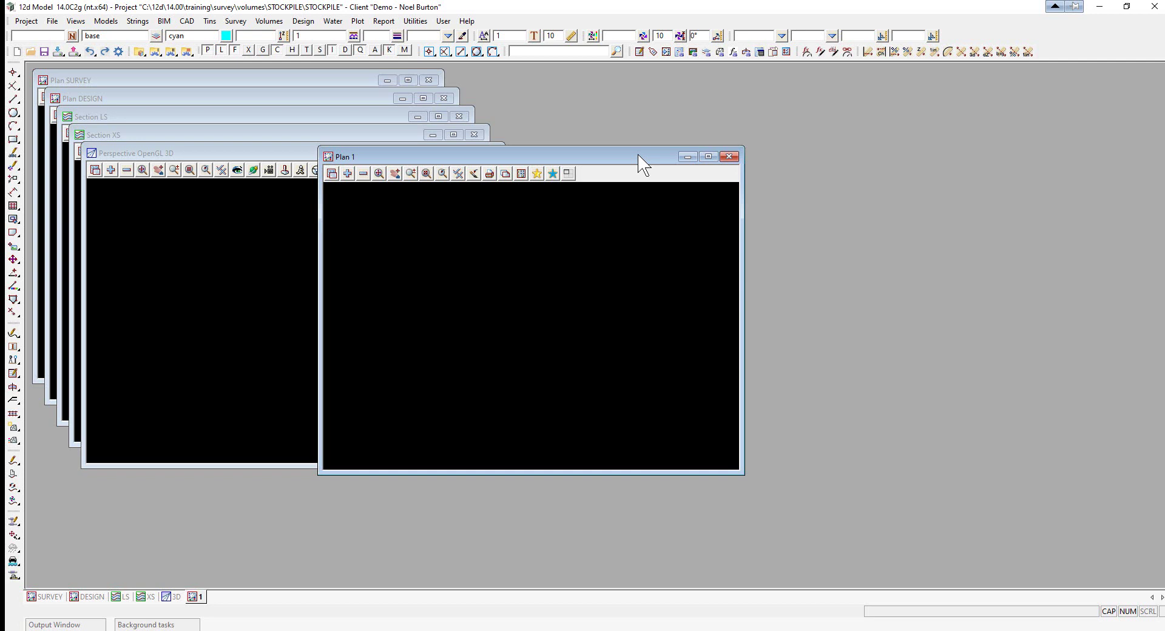
left_click(708, 157)
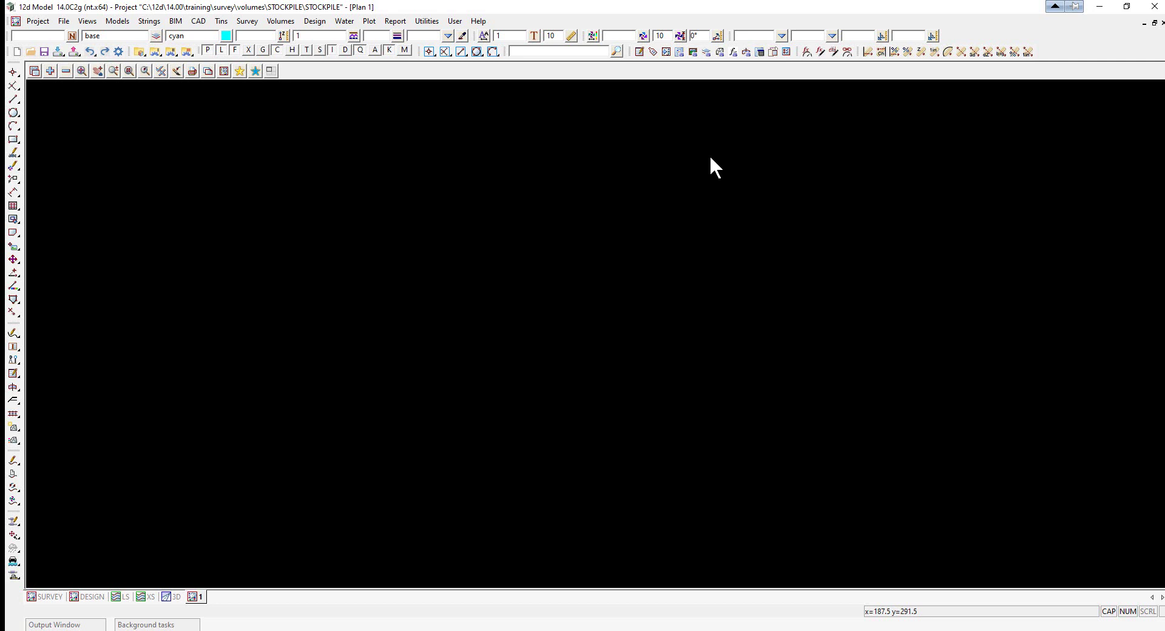
Step: Drag STOCKPILE EXISTING SURFACE.12da from the volumes folder in File Explorer into 12d Model
left_click(139, 52)
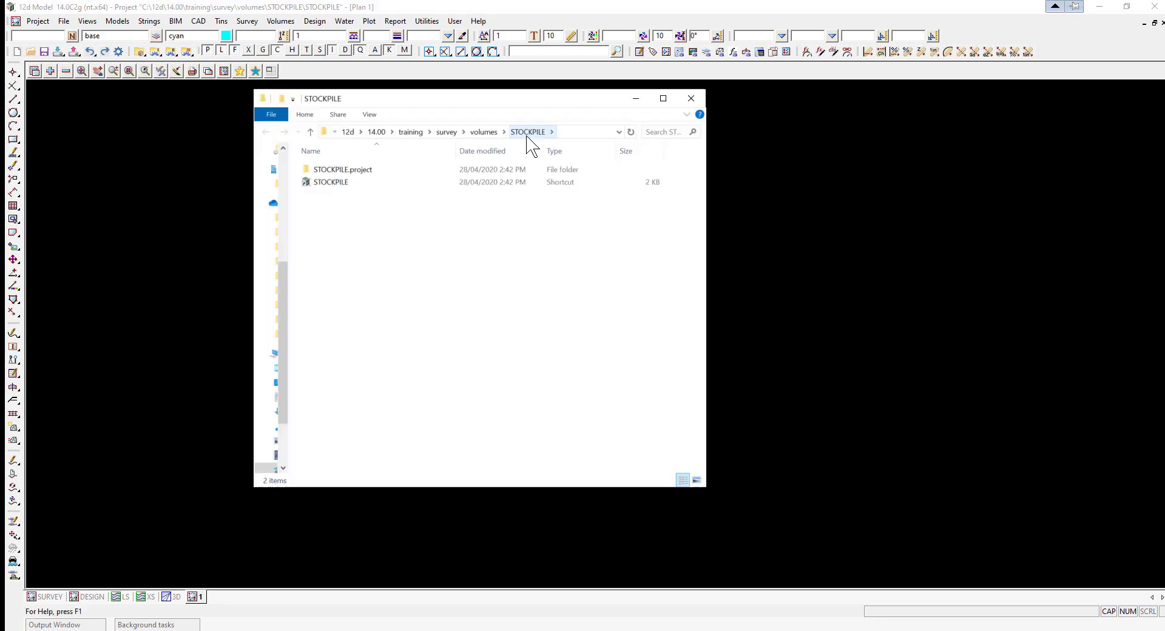
left_click(482, 133)
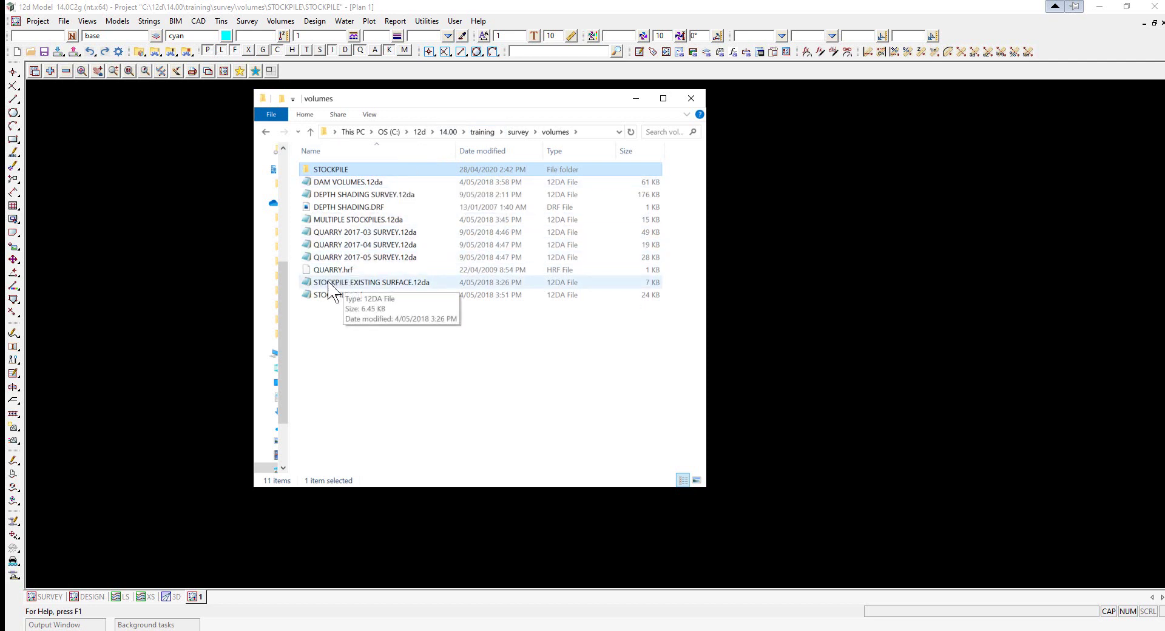
left_click(384, 282)
left_click_drag(384, 284, 178, 272)
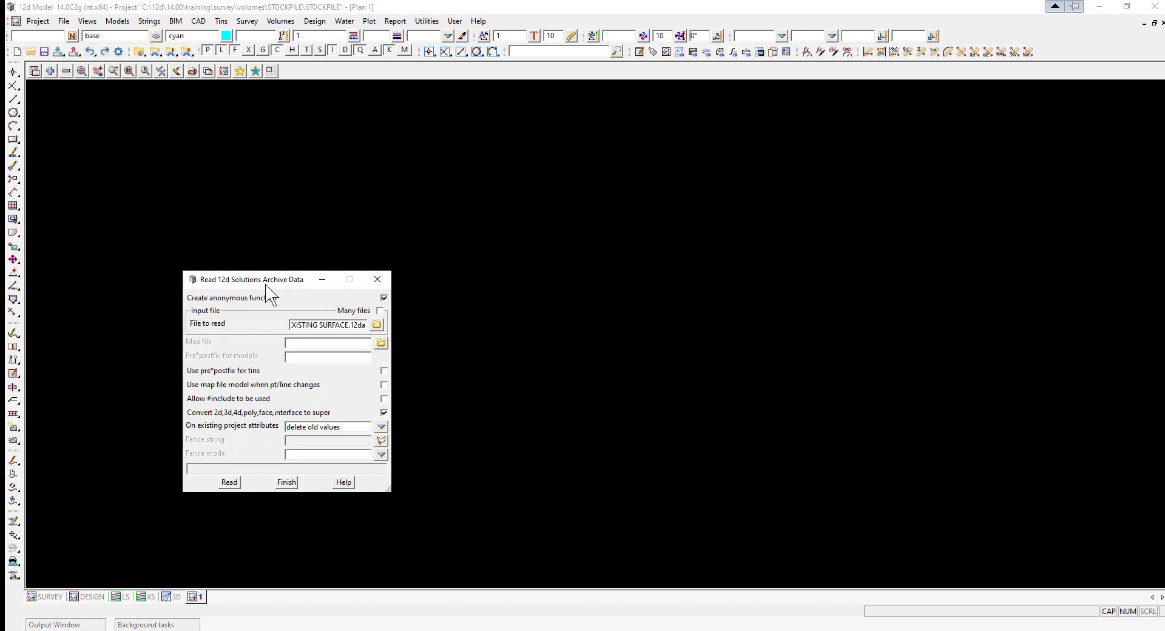
Step: Read the existing-surface archive with model prefix ORIGINAL so its survey points show in Plan 1
left_click_drag(265, 280, 695, 123)
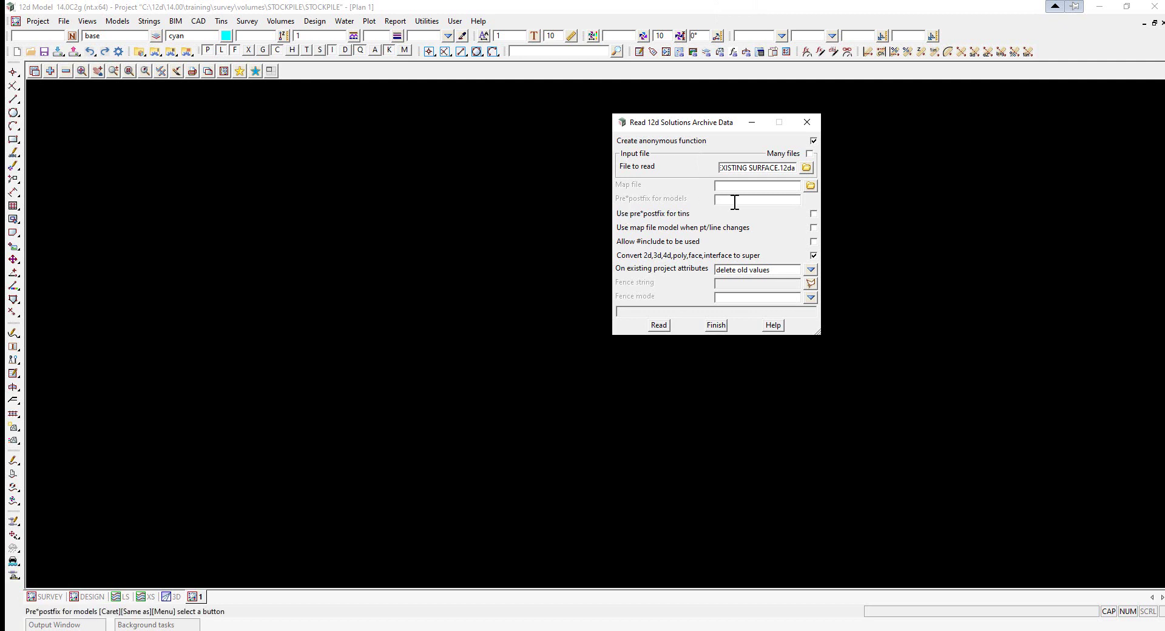
type("ORIGINAL")
left_click(659, 325)
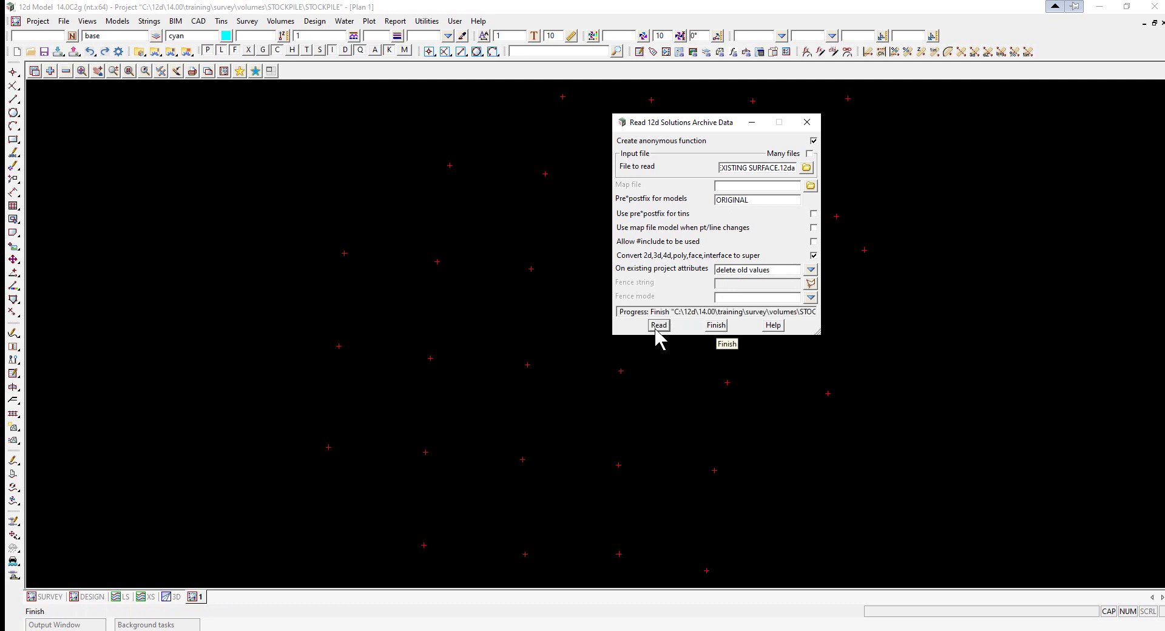
left_click(718, 326)
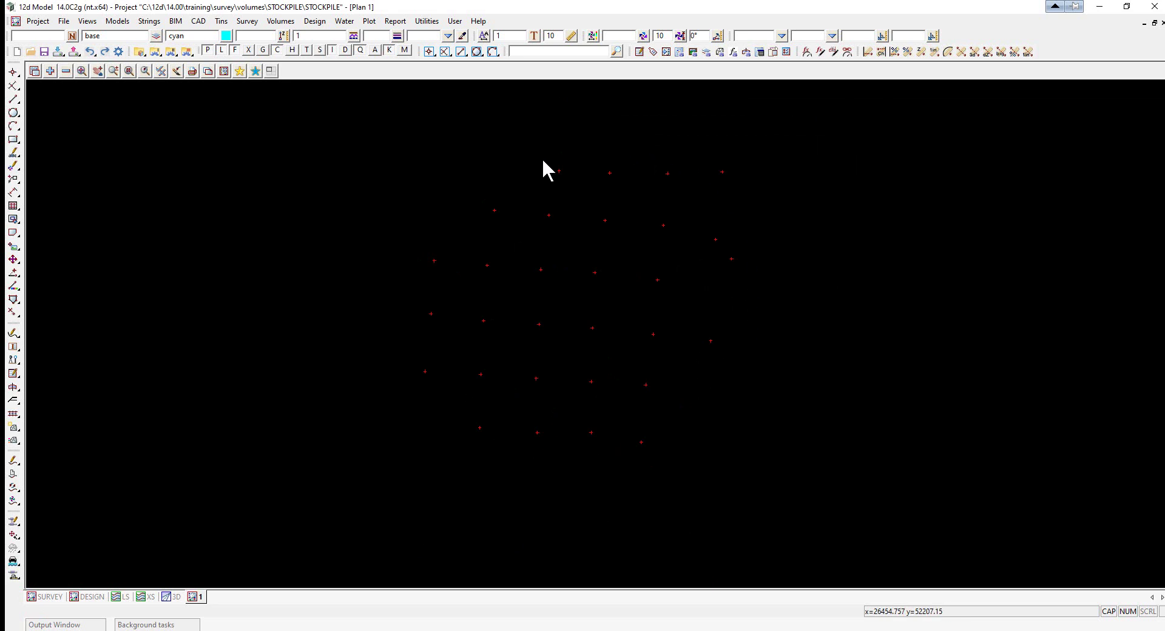
scroll(367, 316, "down", 1)
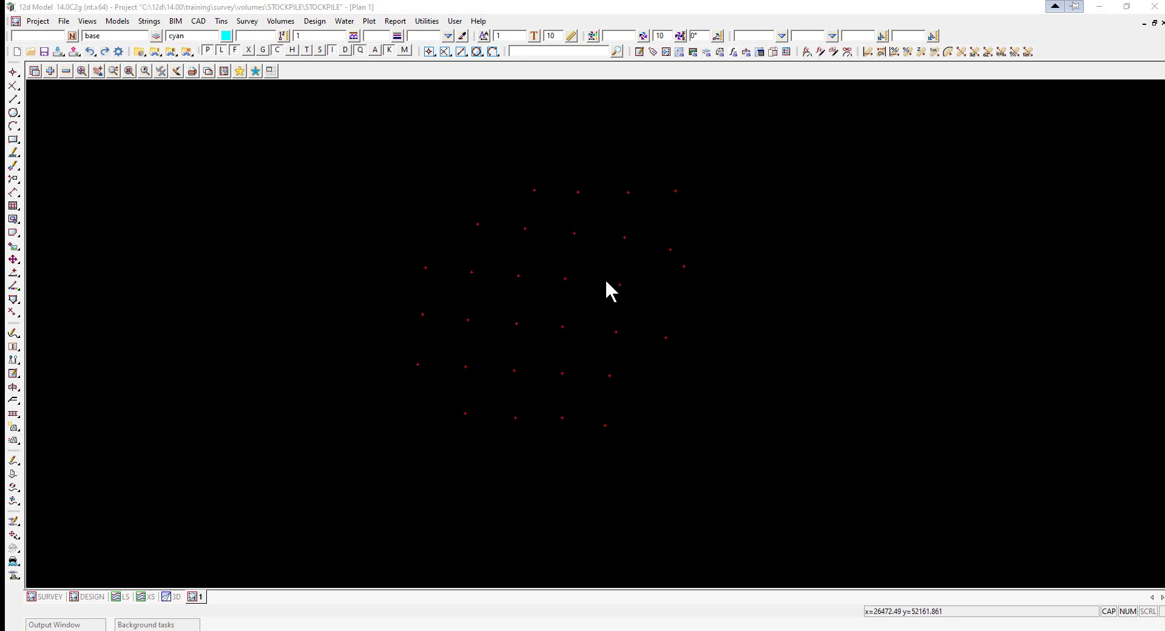
Step: Set up the TIN function for a tin named ORIGINAL, using view 1 as the data source
left_click(221, 21)
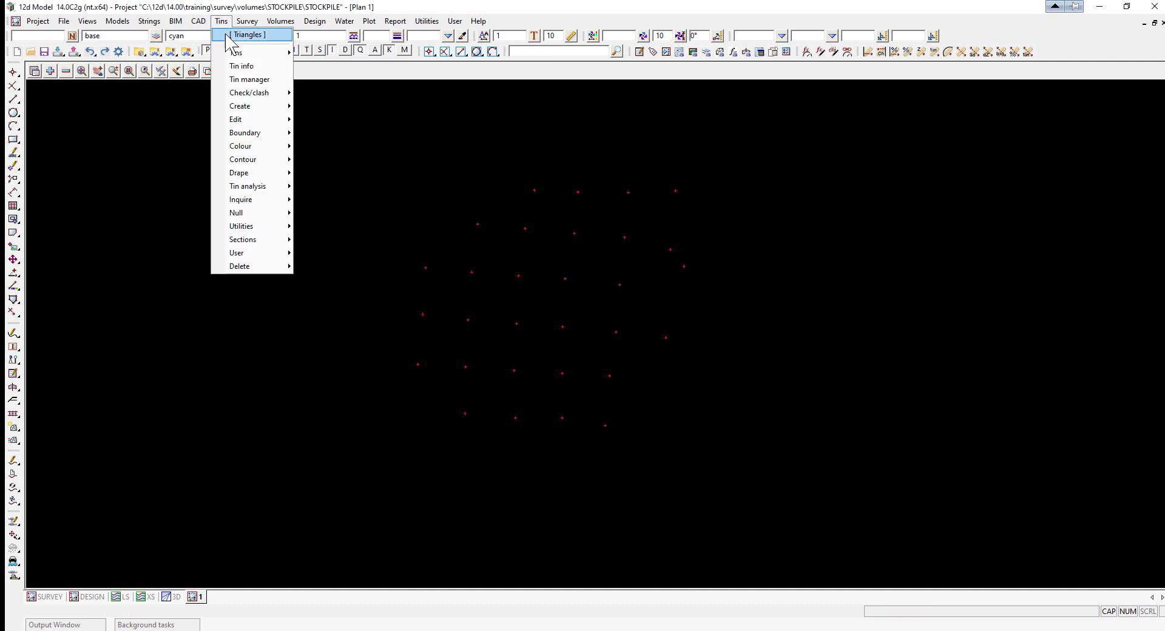
mouse_move(255, 107)
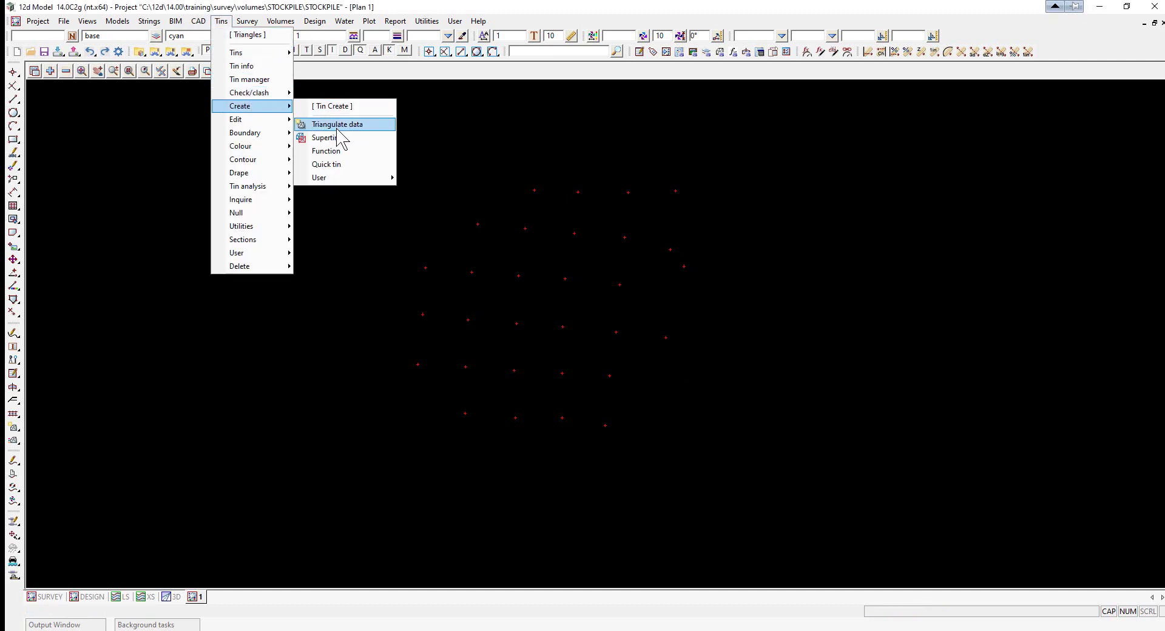
left_click(337, 129)
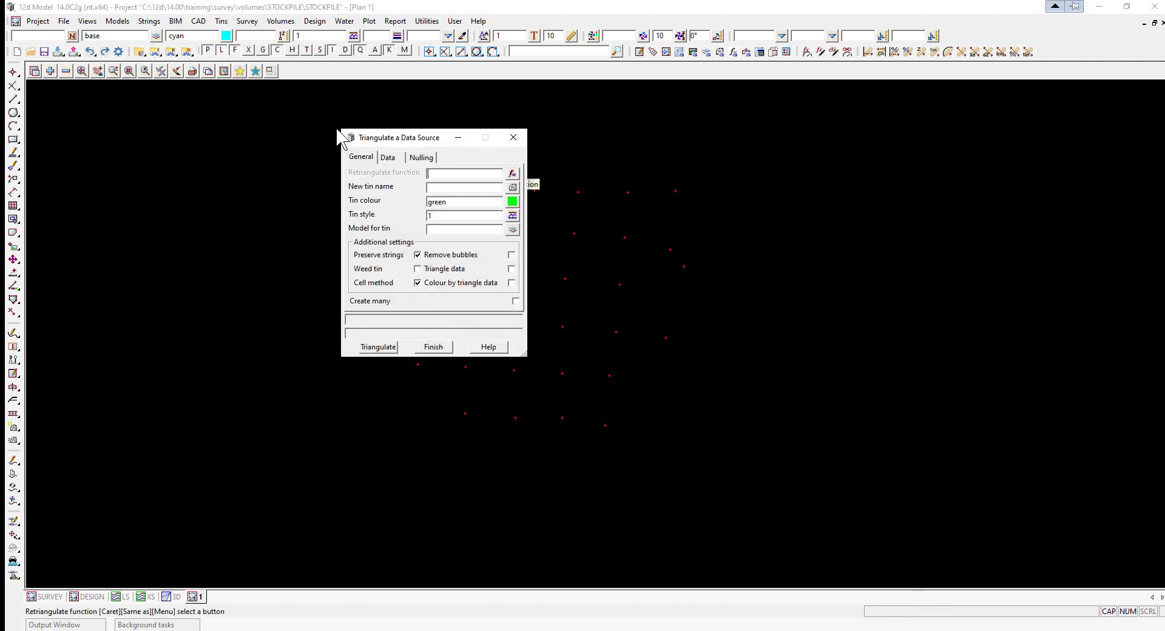
type("TIN ORIGINAL")
key("Return")
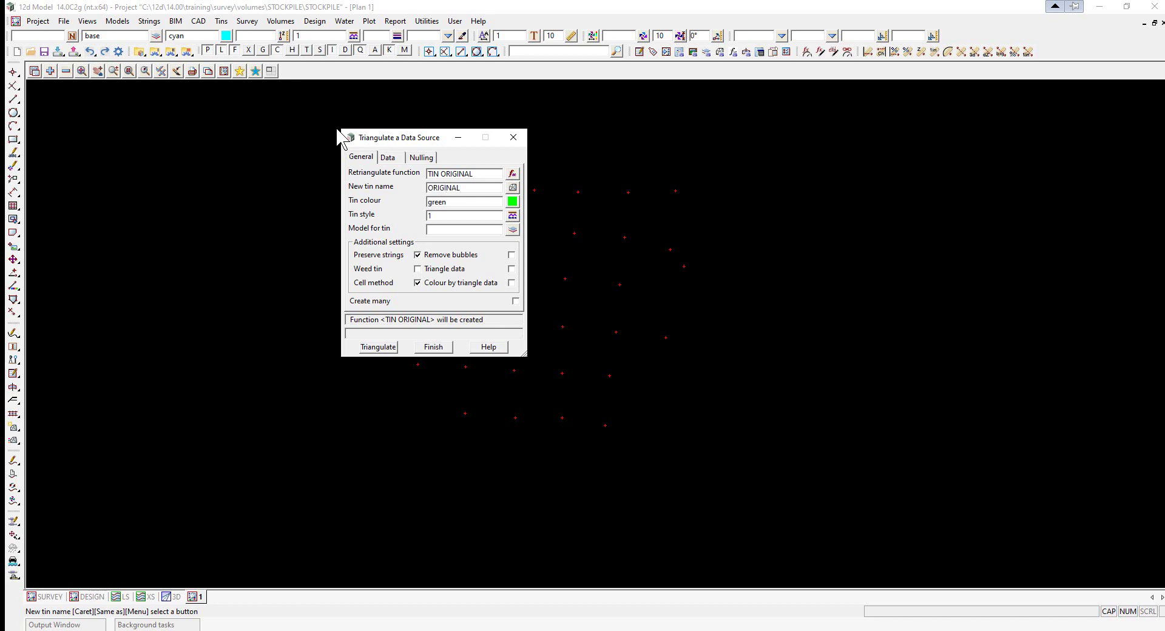
key("Return")
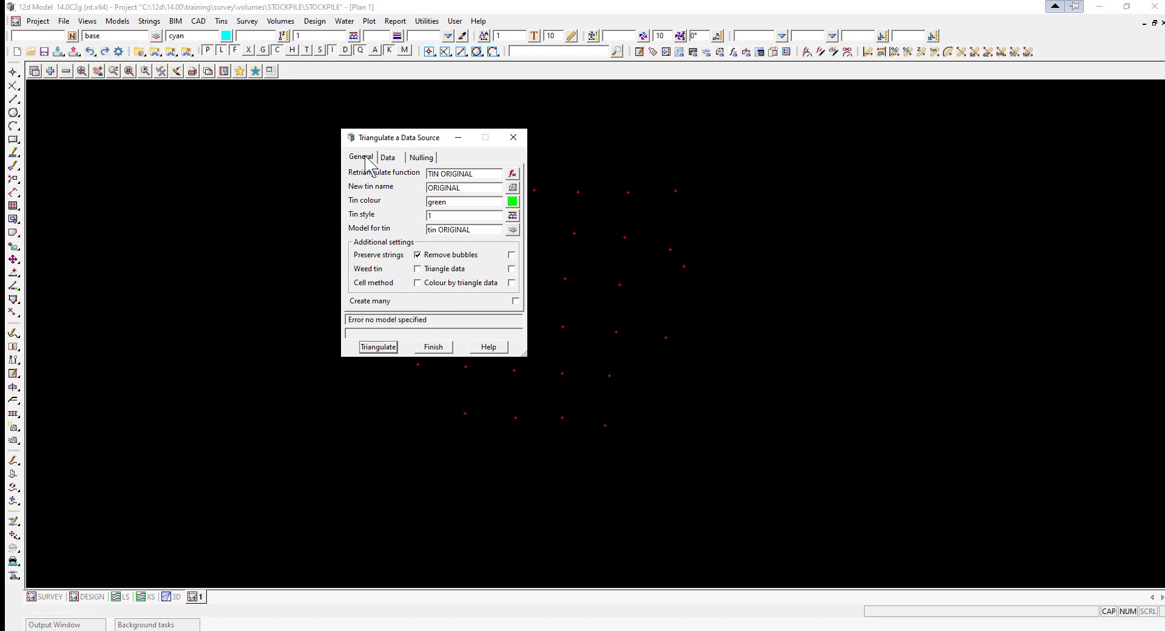
left_click(388, 158)
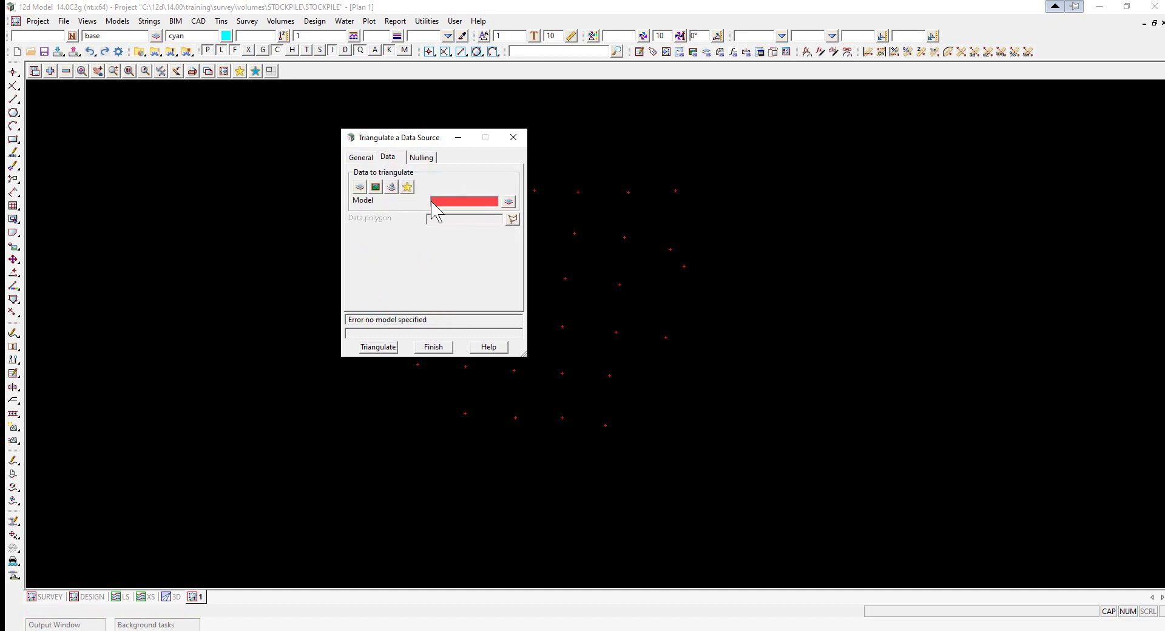
left_click(376, 188)
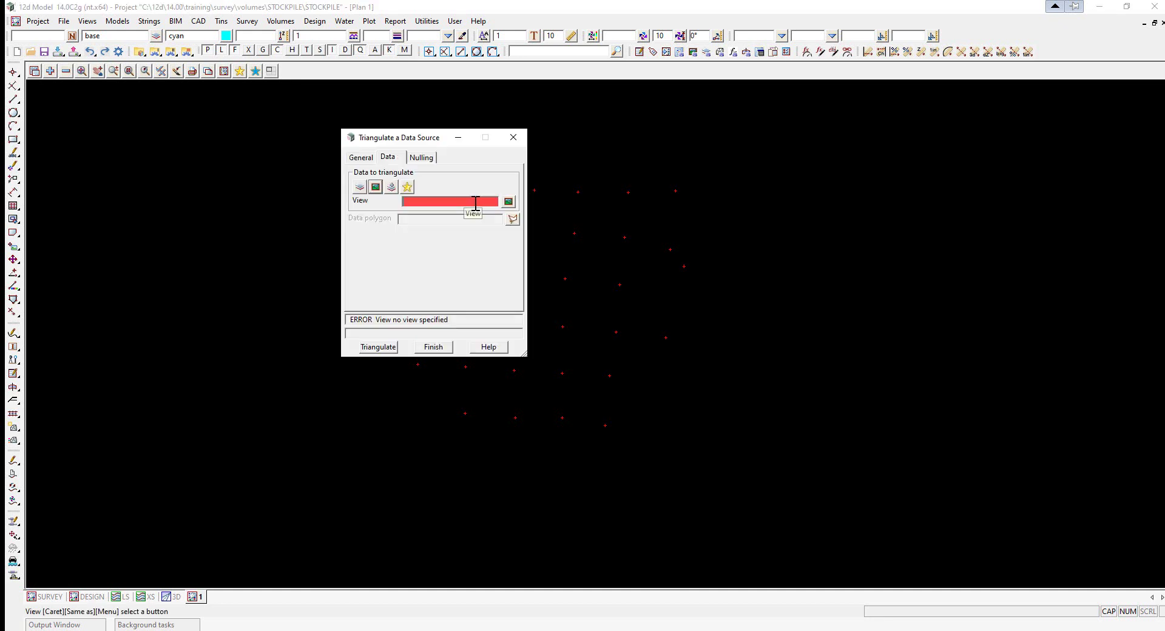
left_click(509, 202)
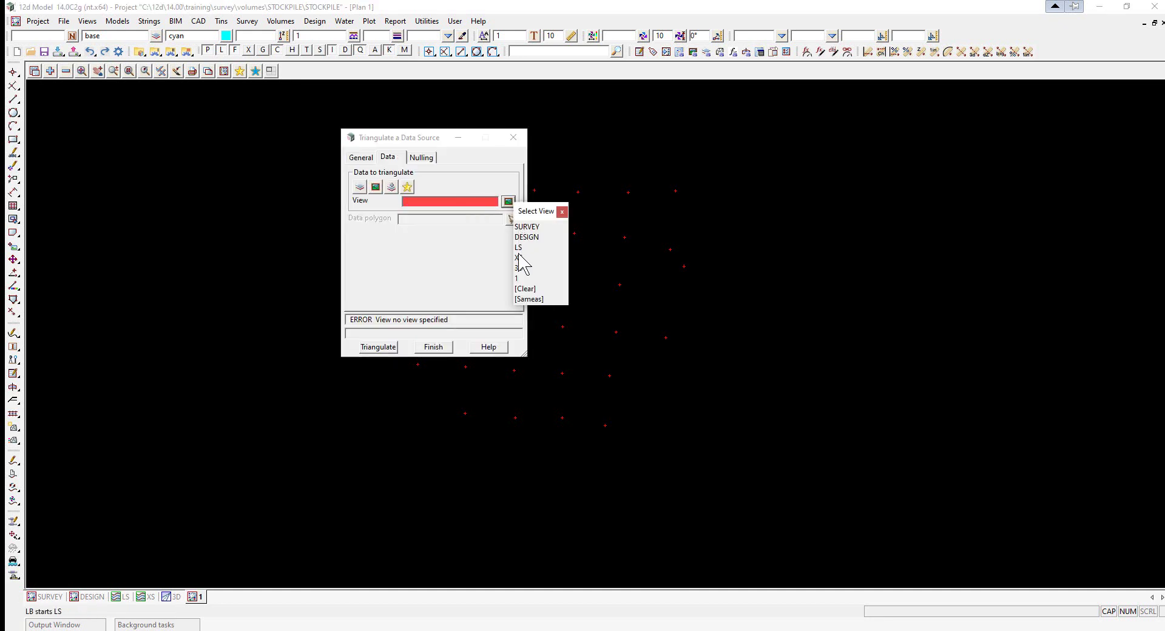
left_click(520, 279)
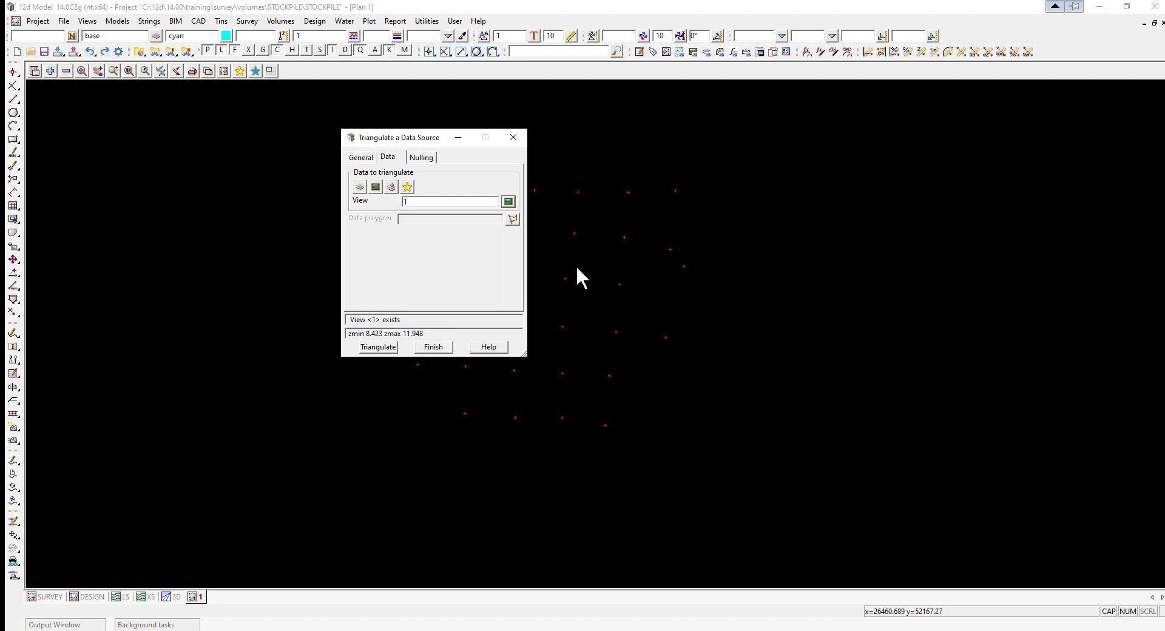
Step: Apply nulling with Length 50 and triangulate the ORIGINAL tin
left_click(426, 159)
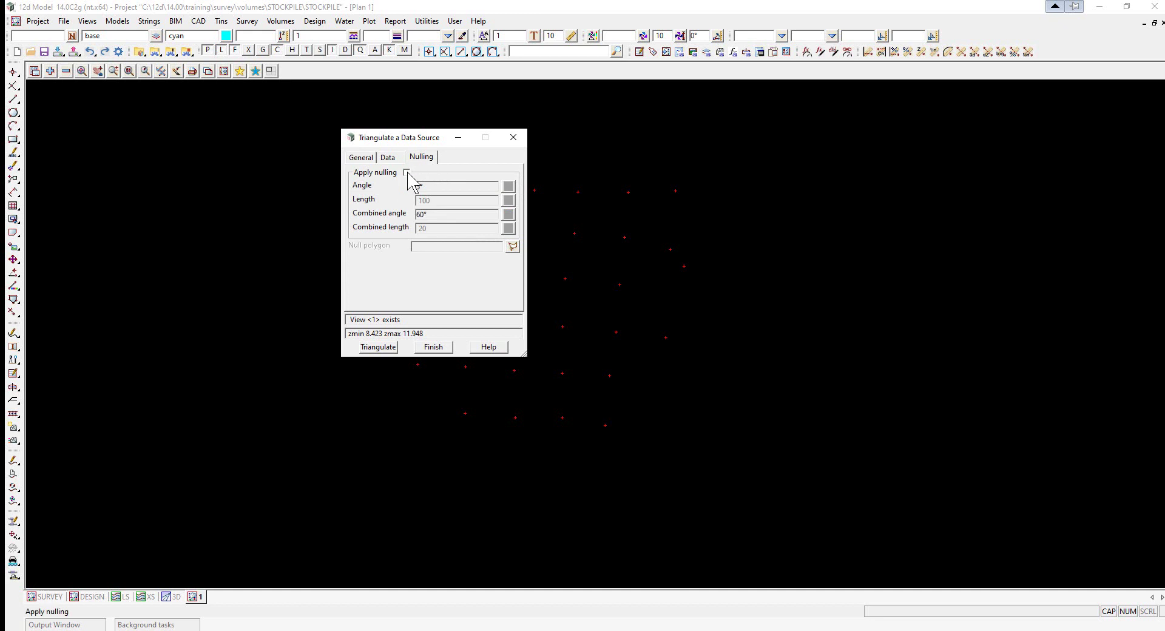
left_click(407, 172)
left_click_drag(438, 202, 404, 206)
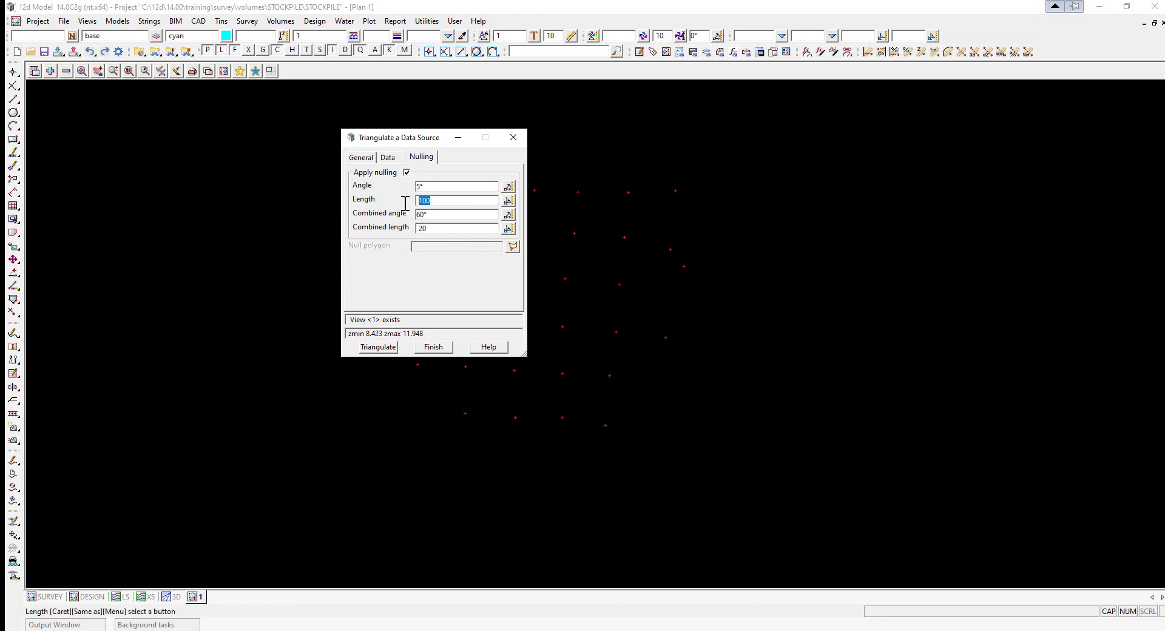
type("50")
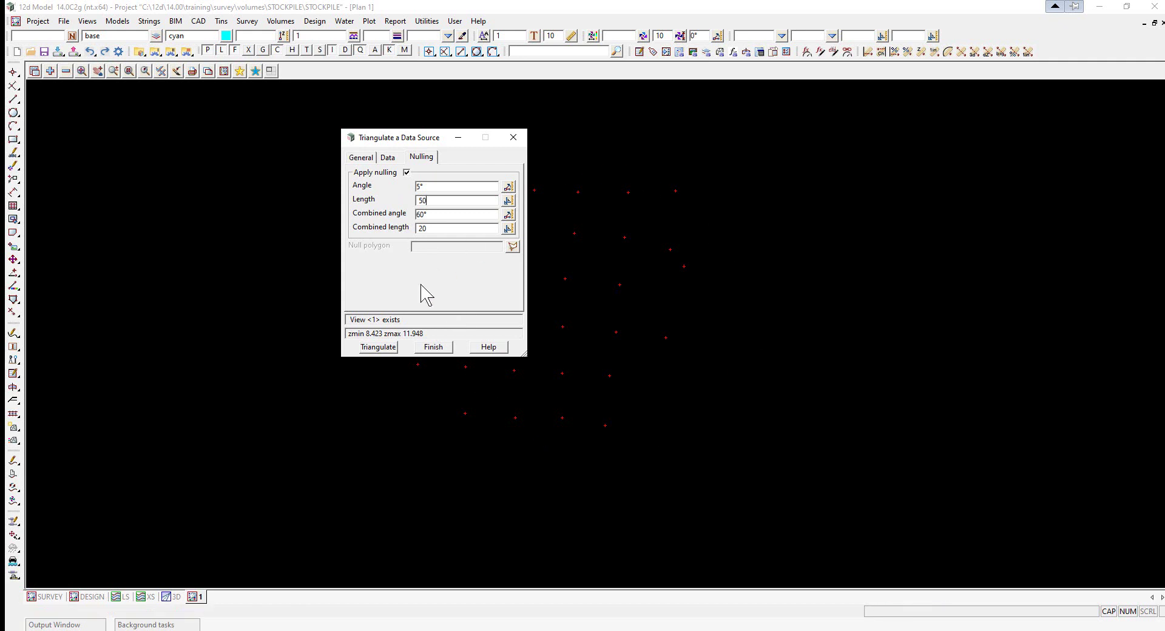
left_click(368, 347)
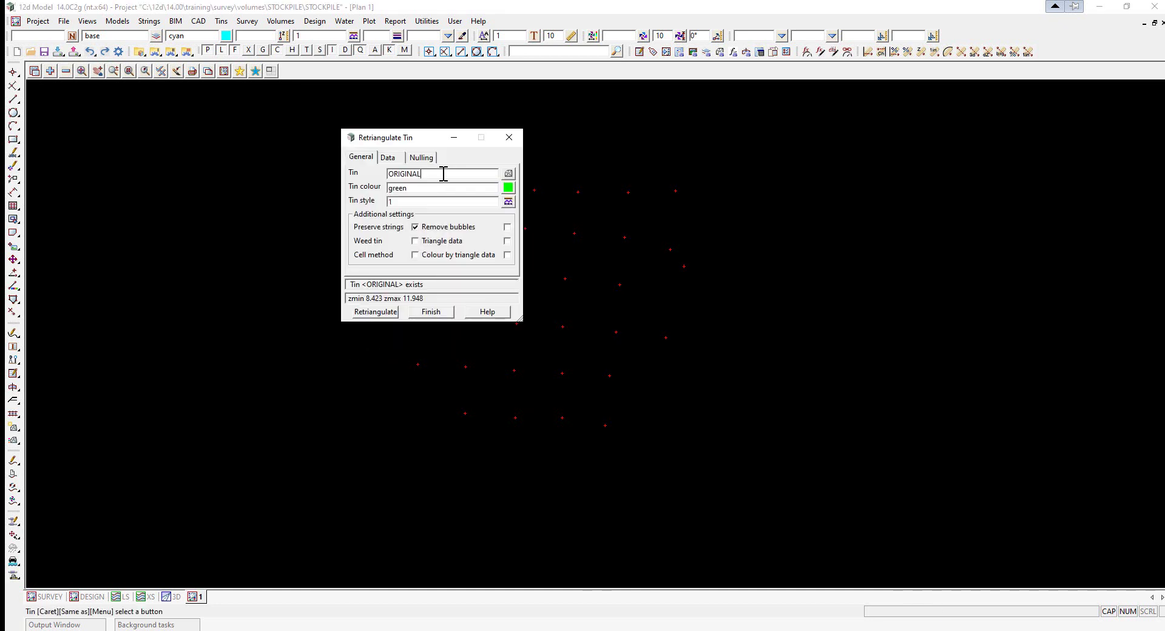
Step: Add tin ORIGINAL to Plan 1 and toggle off its triangle display
left_click(52, 72)
left_click(86, 131)
double_click(86, 130)
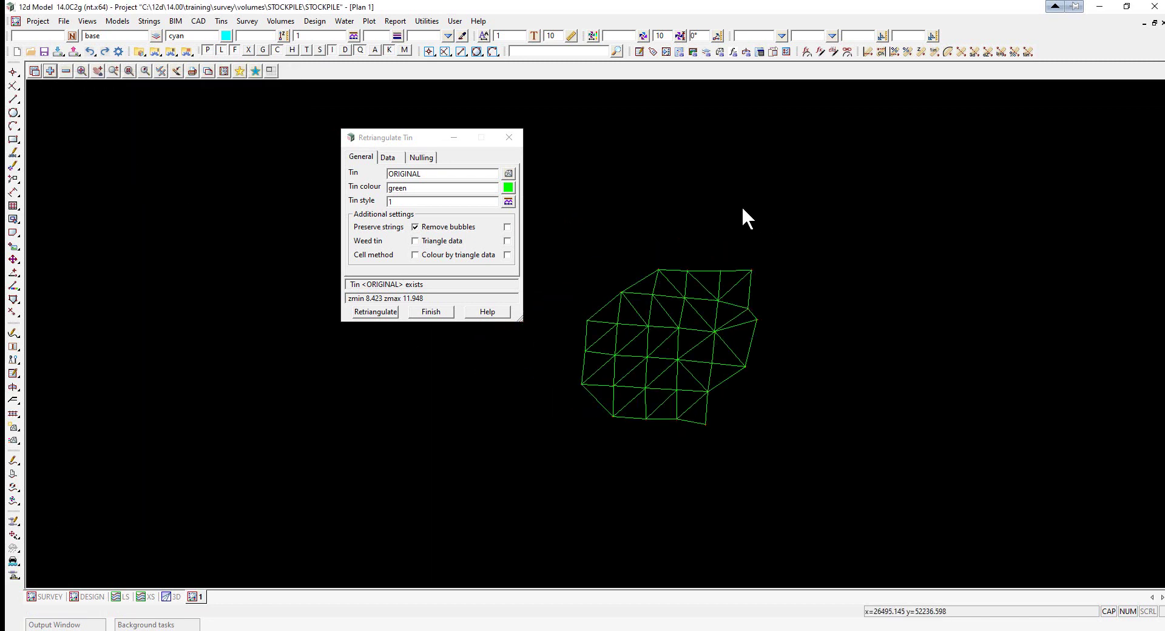
left_click(160, 71)
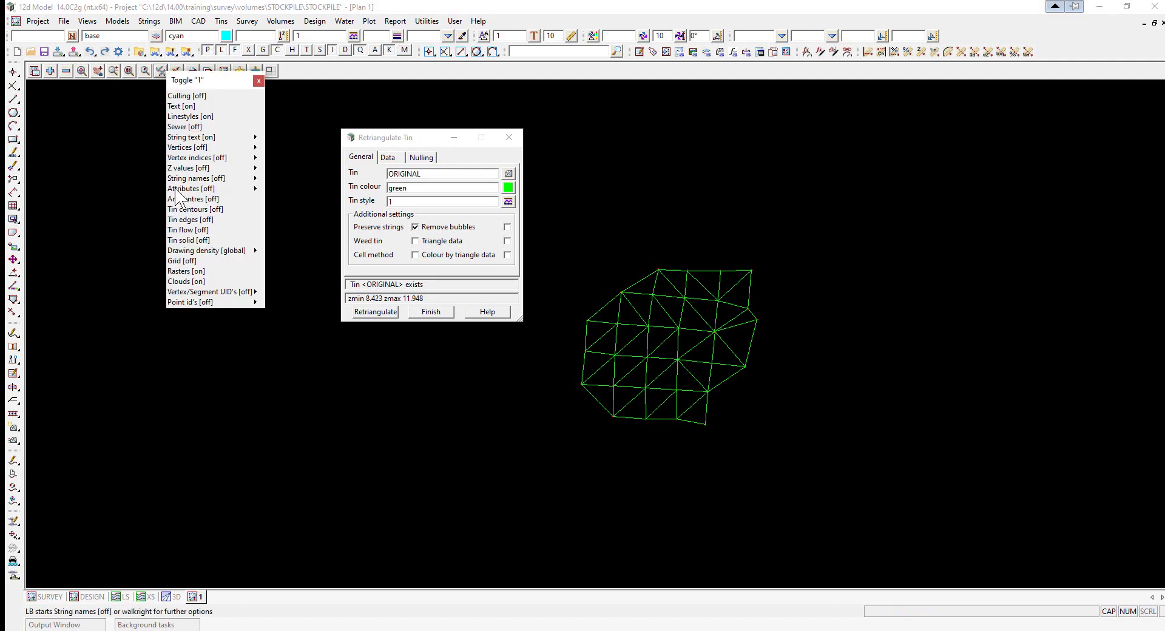
left_click(190, 219)
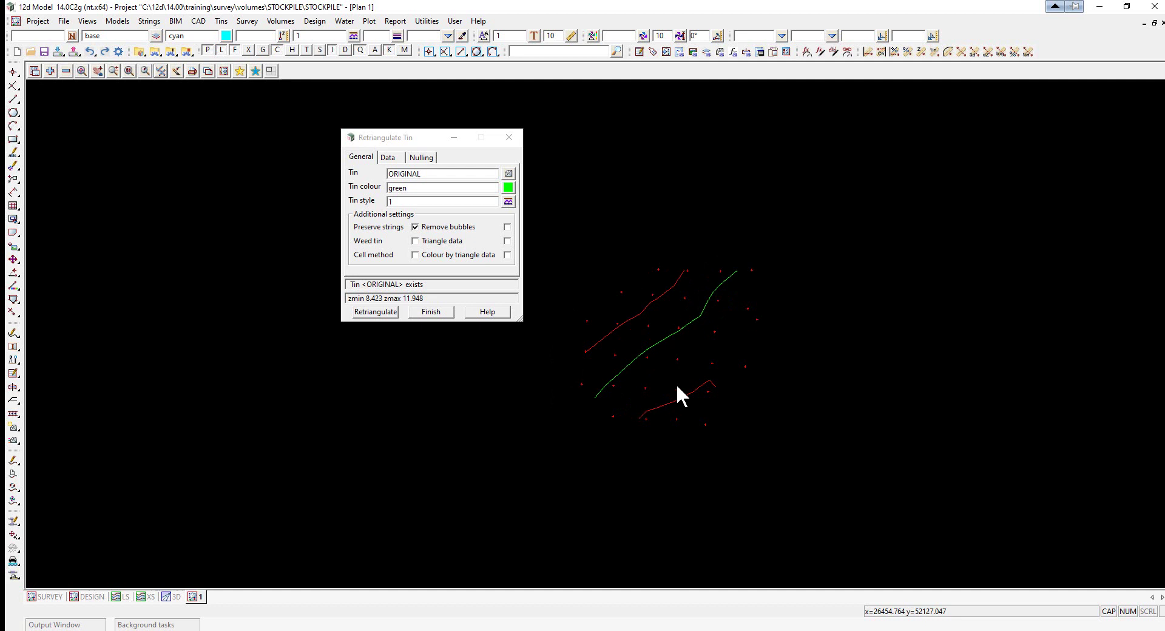
Step: Close the retriangulate settings and remove all models from Plan 1
left_click(440, 314)
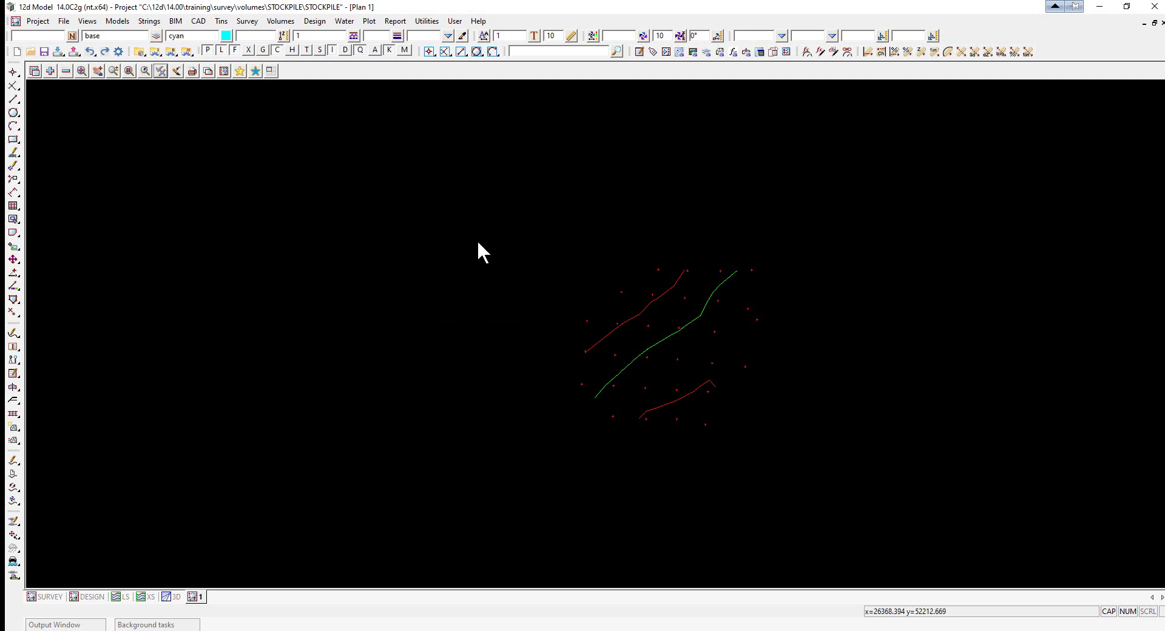
left_click(67, 71)
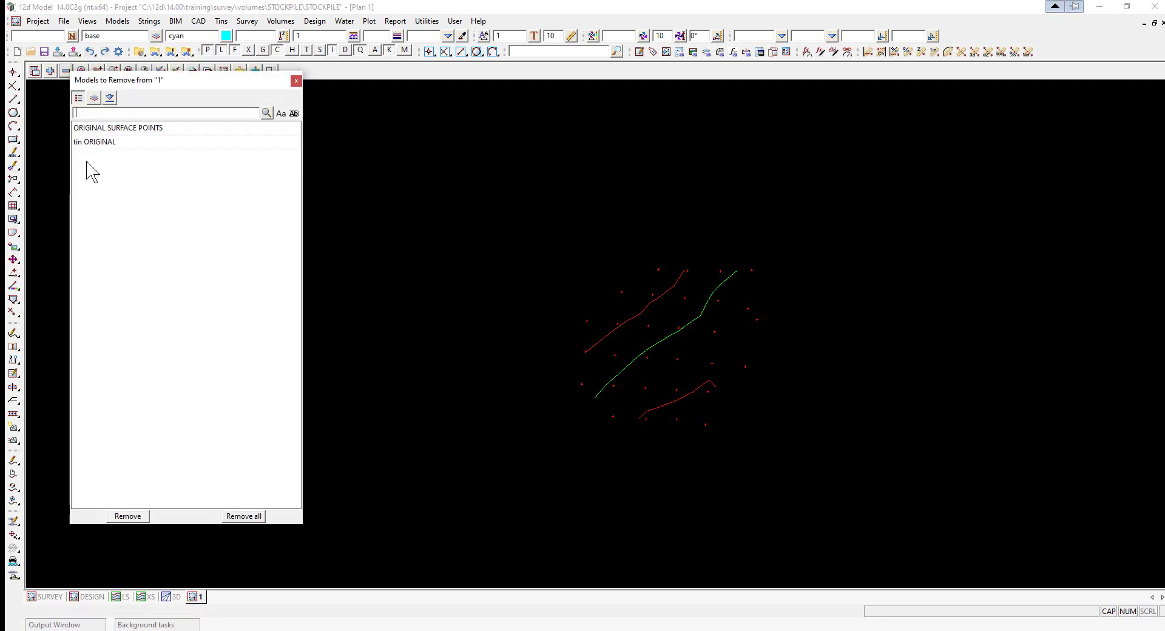
left_click(234, 521)
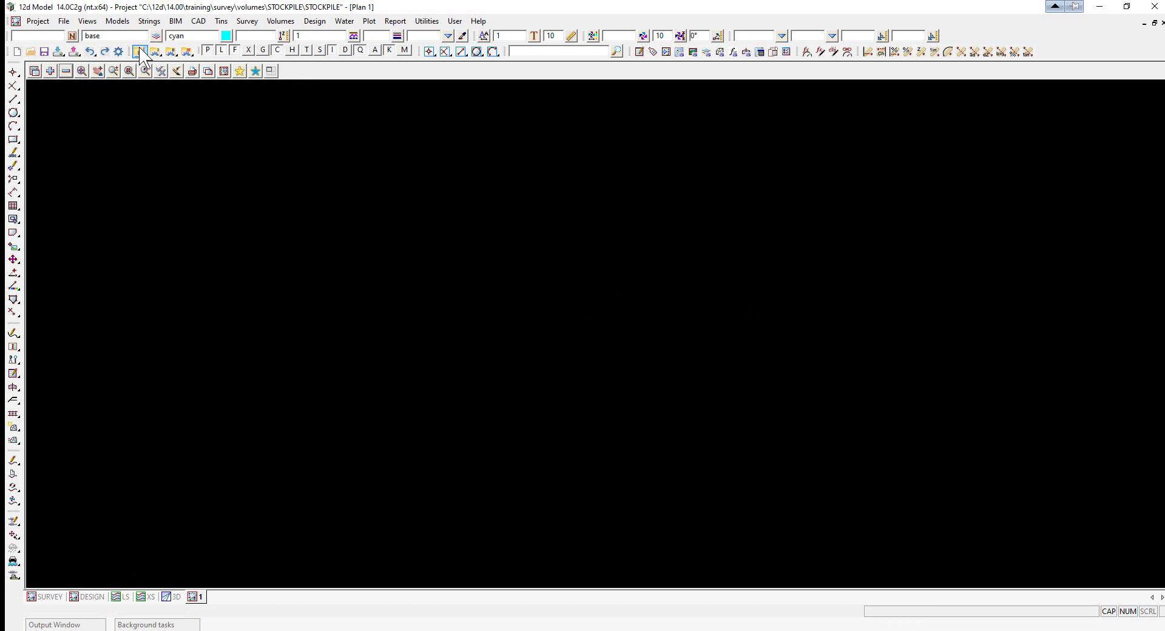
Step: Drag STOCKPILE.12da from the volumes folder in File Explorer into 12d Model
left_click(140, 52)
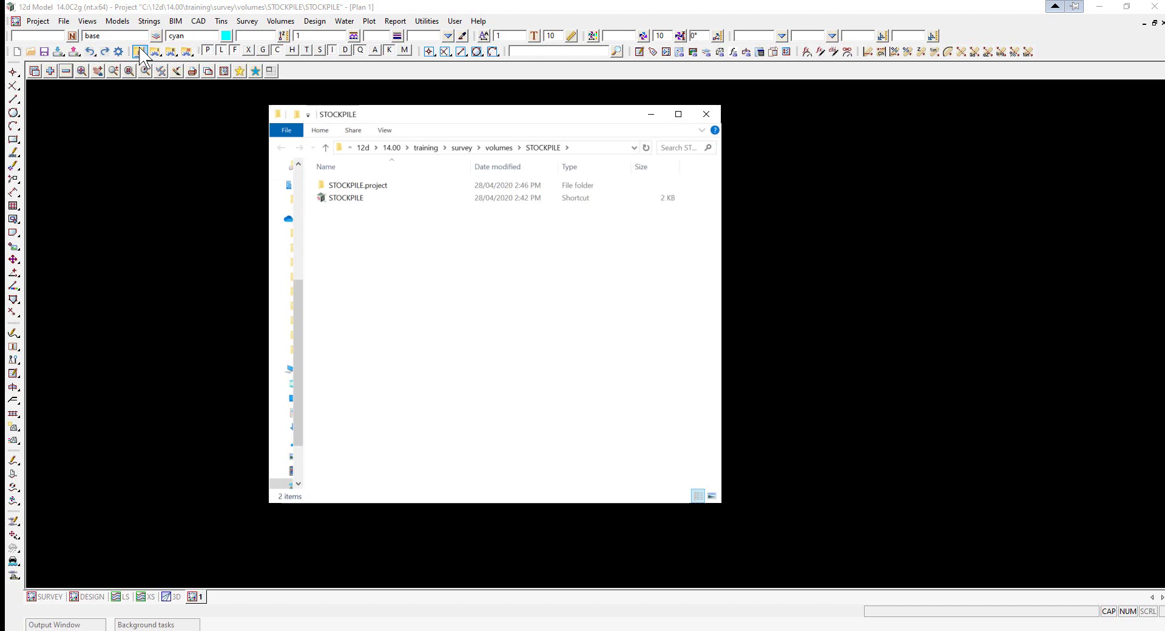
left_click(499, 148)
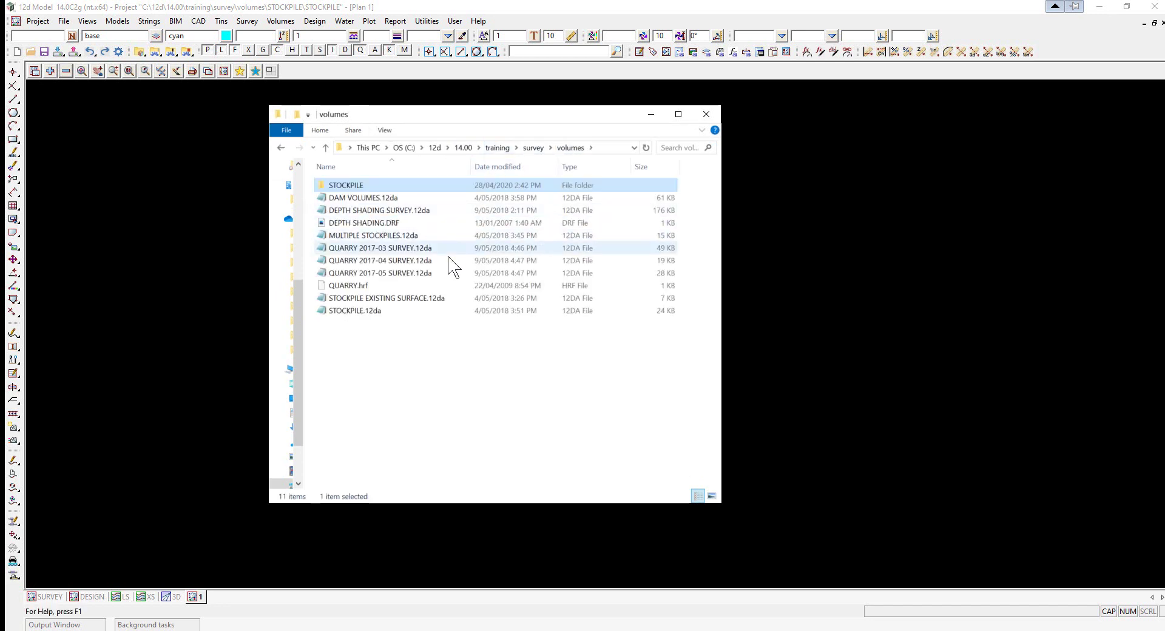
left_click(356, 311)
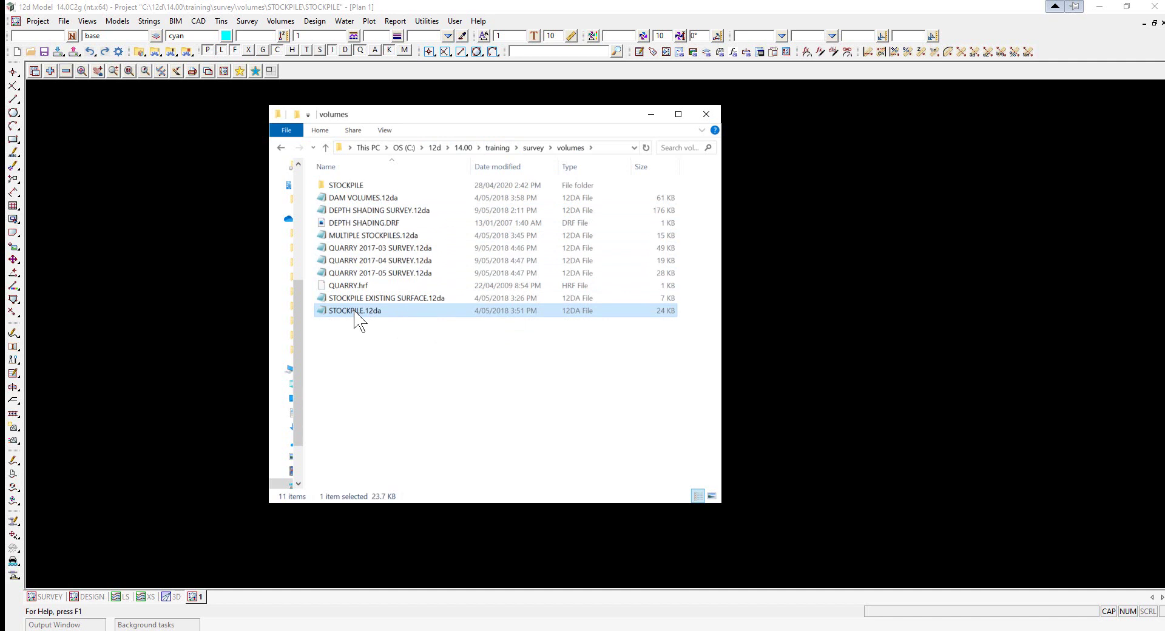
left_click_drag(355, 311, 191, 280)
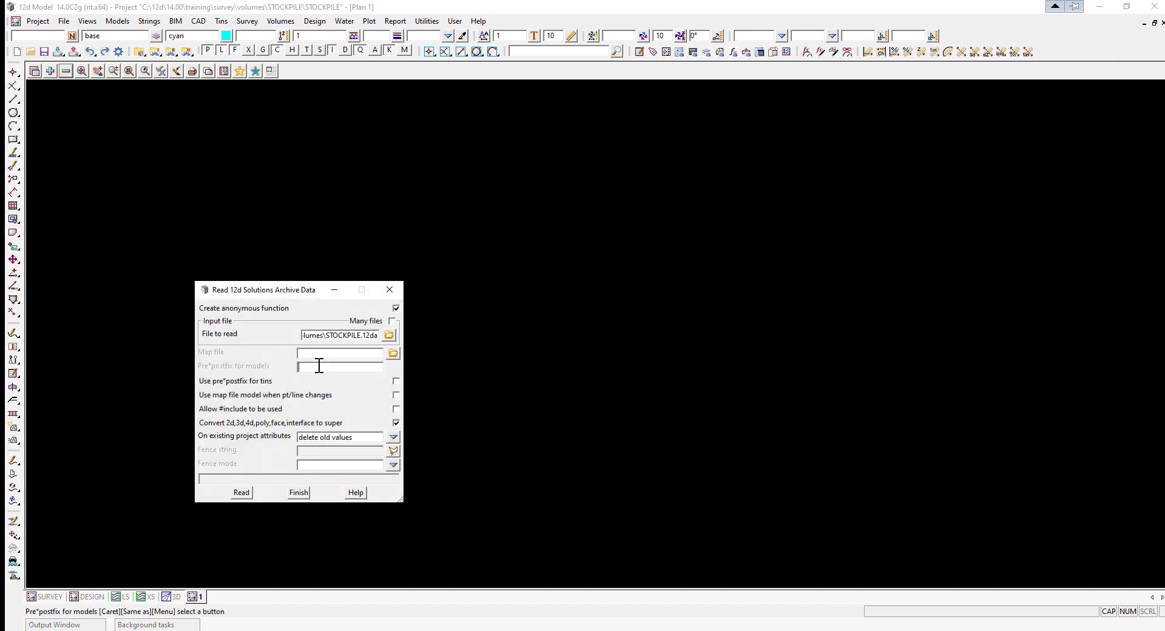
Step: Read STOCKPILE.12da with model prefix SPILE and close the archive form
type("SPILE")
left_click(251, 494)
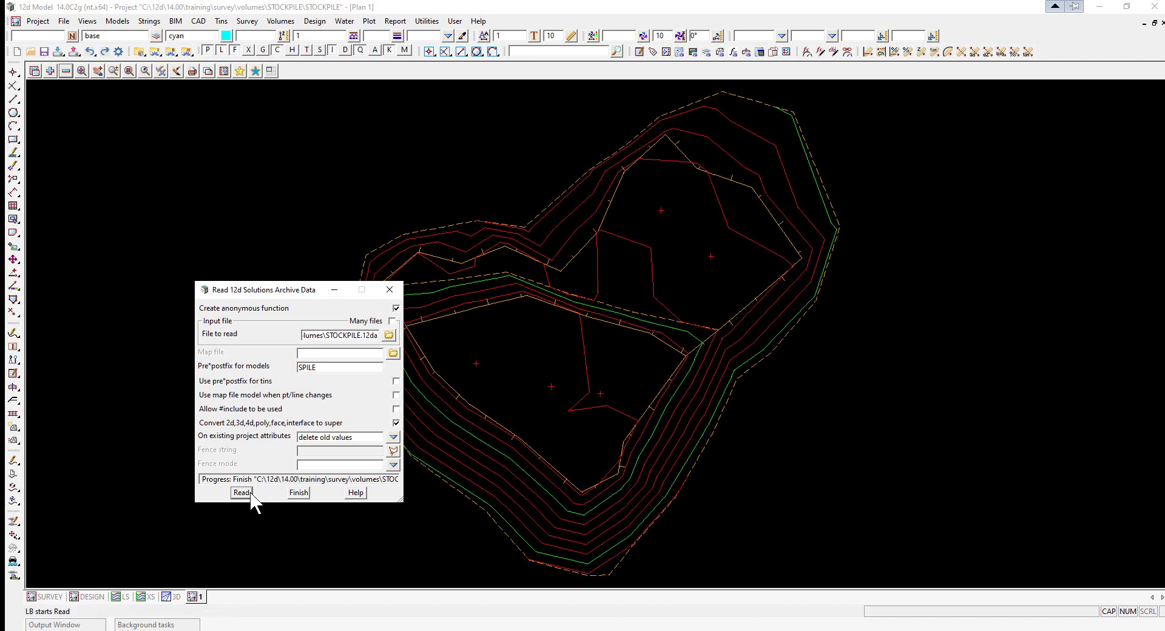
left_click(298, 493)
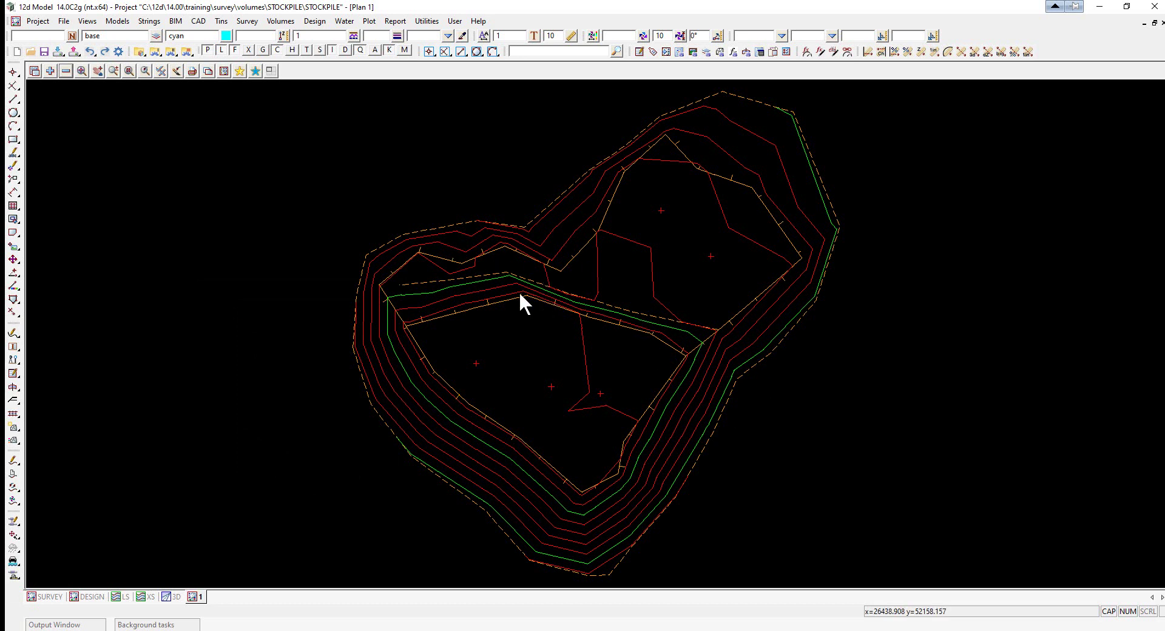
Step: Remove the SPILE tin STOCKPILE model from Plan 1
left_click(66, 71)
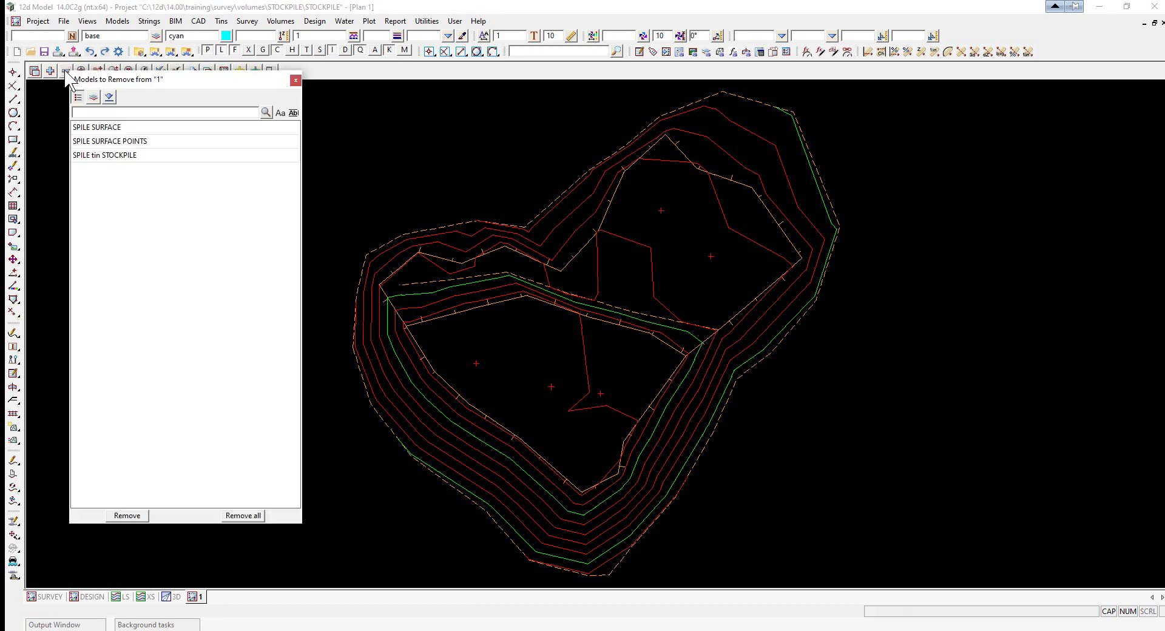
left_click(91, 128)
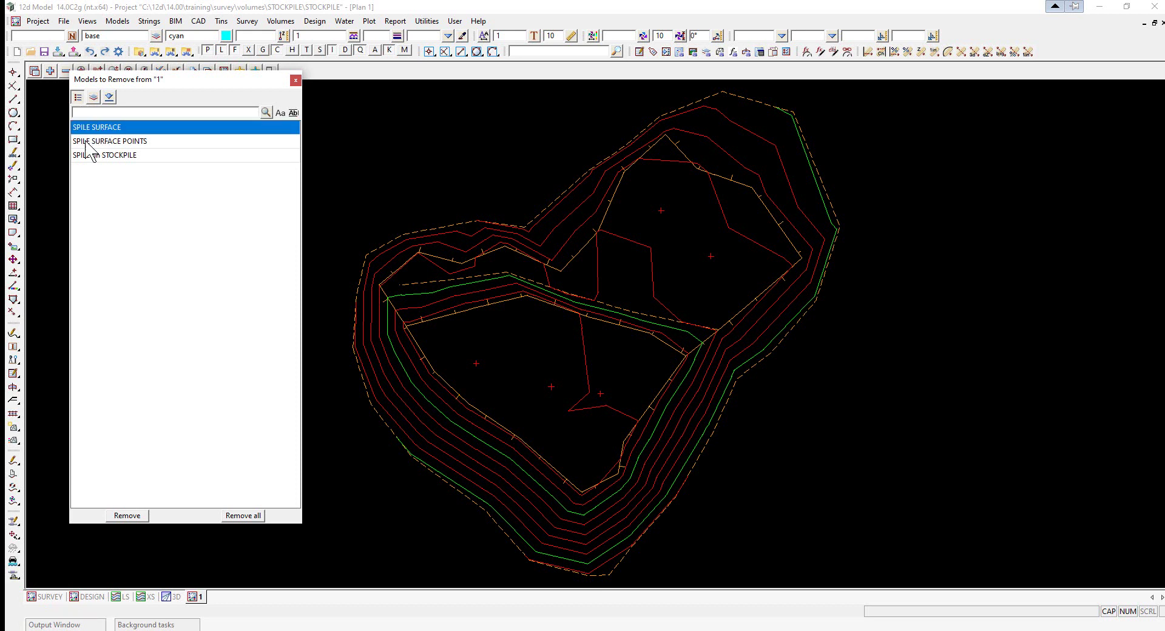
left_click(90, 143)
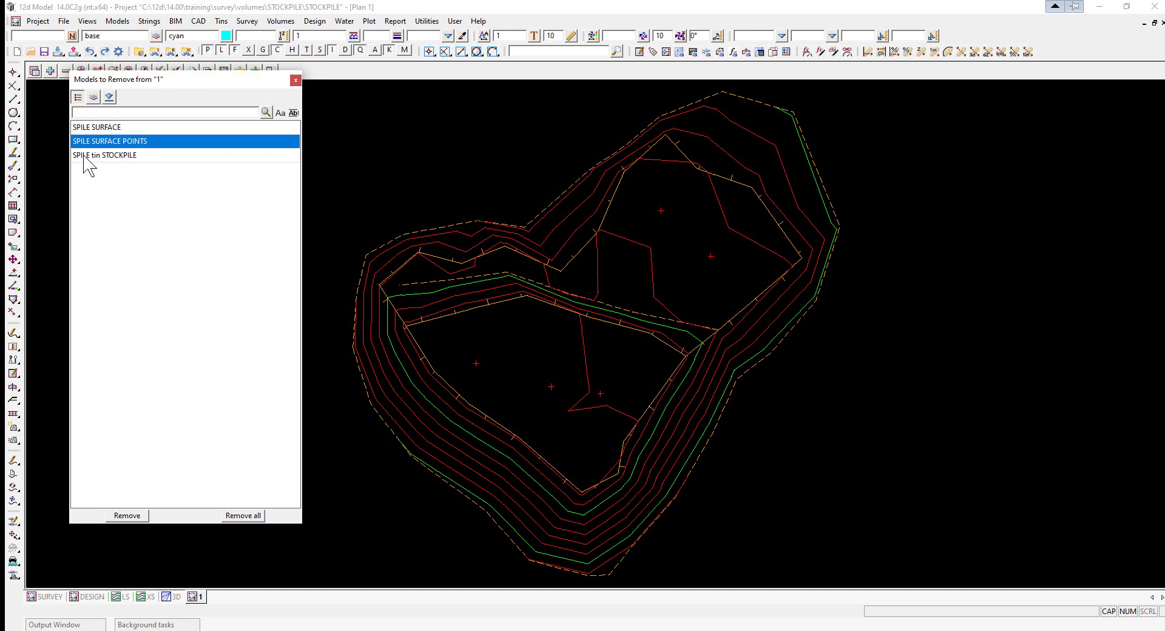
left_click(84, 156)
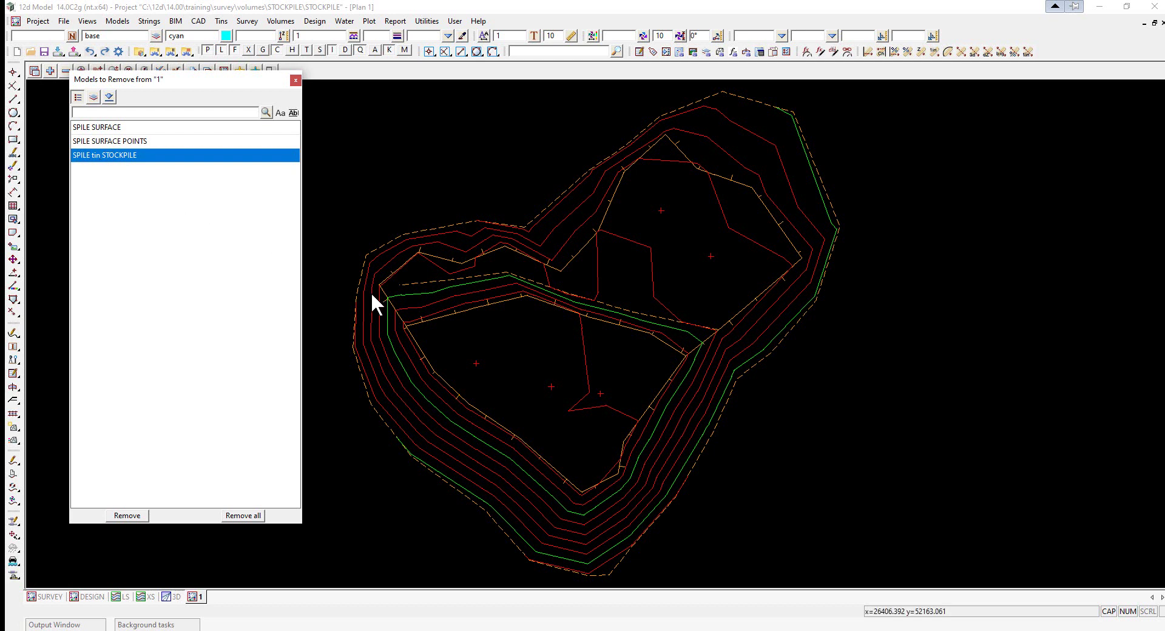
double_click(102, 157)
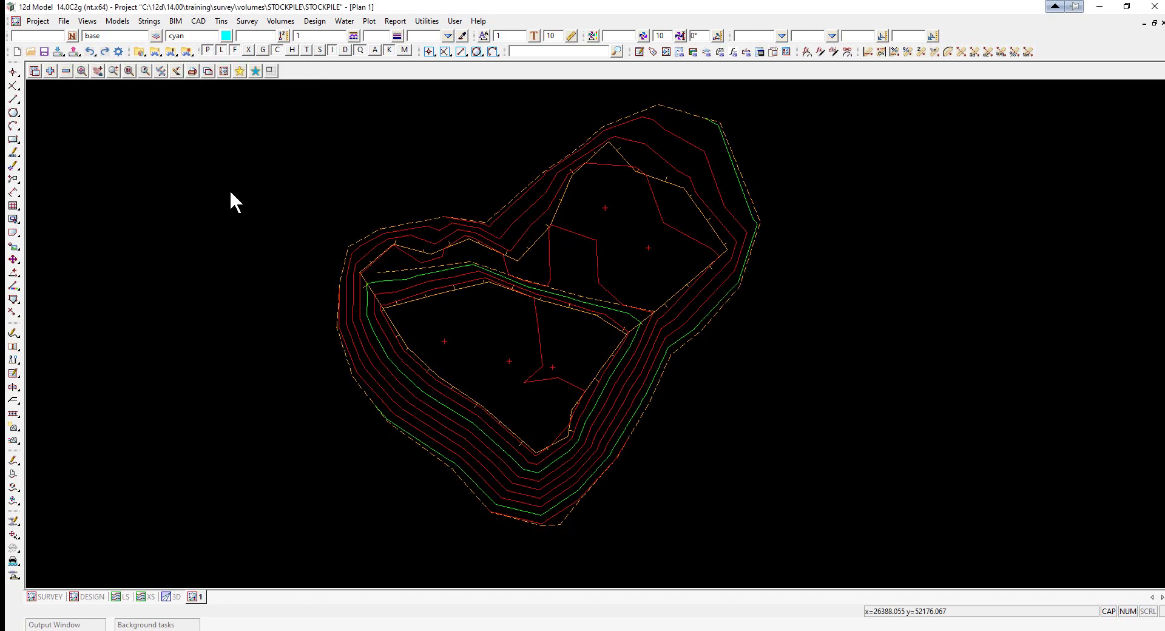
scroll(650, 260, "down", 1)
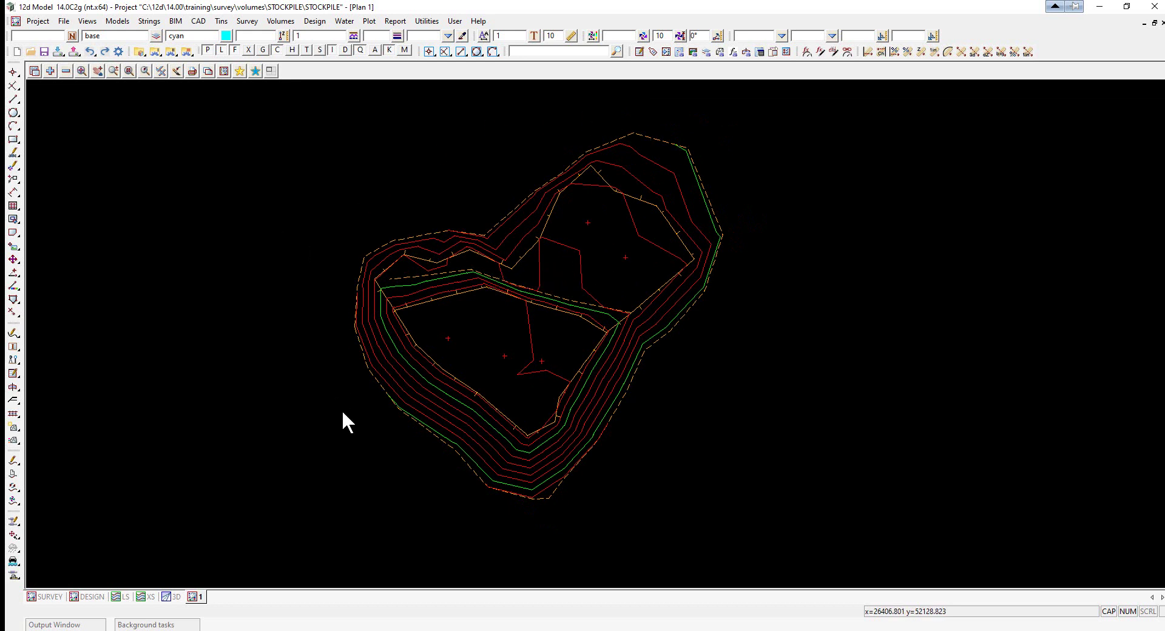
Step: Add tin ORIGINAL to Plan 1 and switch tin contours off
left_click(51, 72)
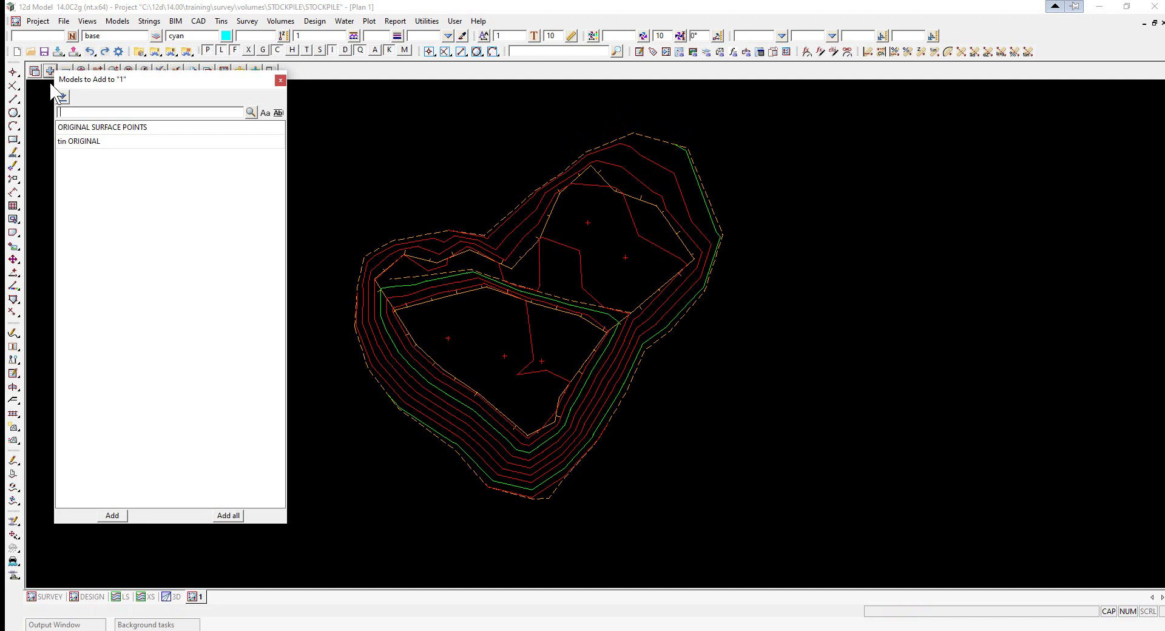
double_click(74, 142)
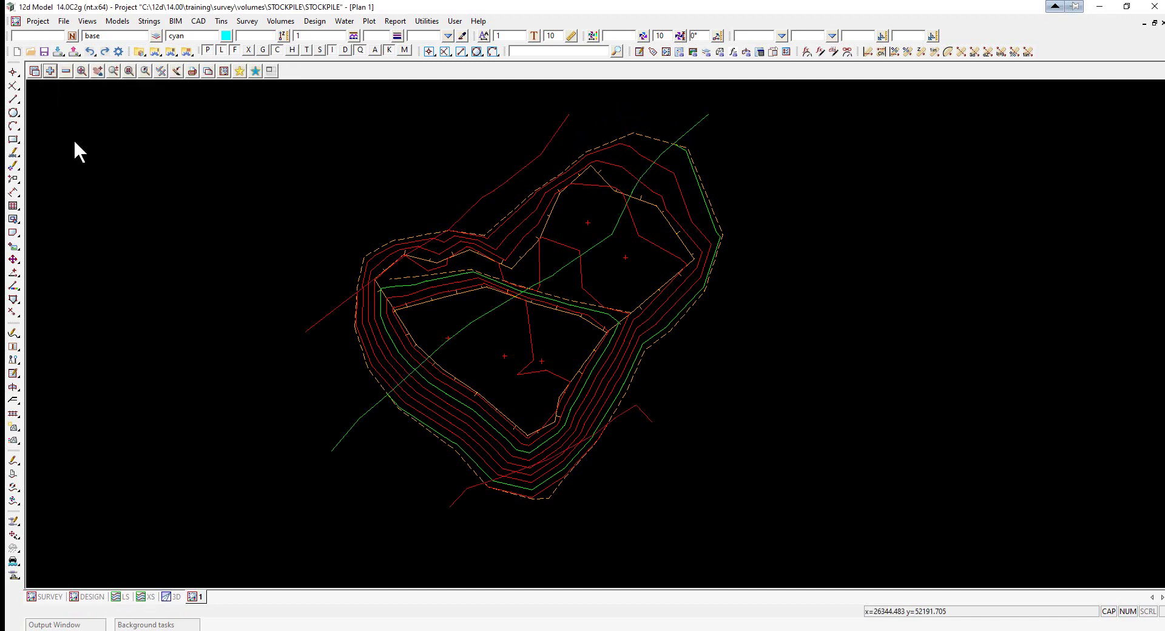
left_click(161, 71)
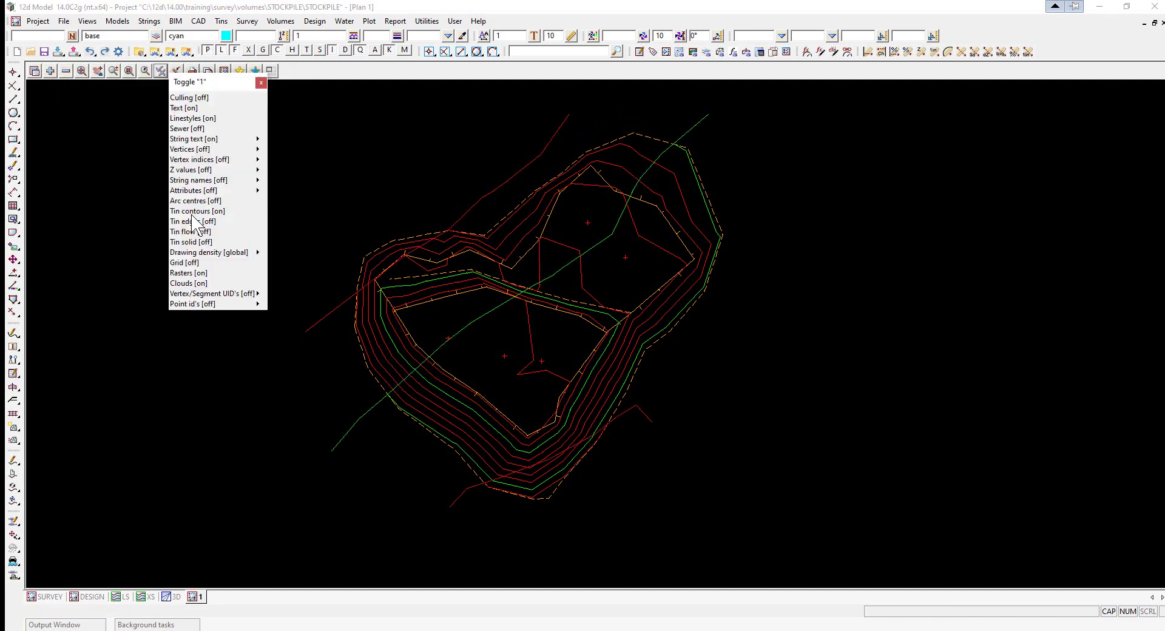
left_click(192, 211)
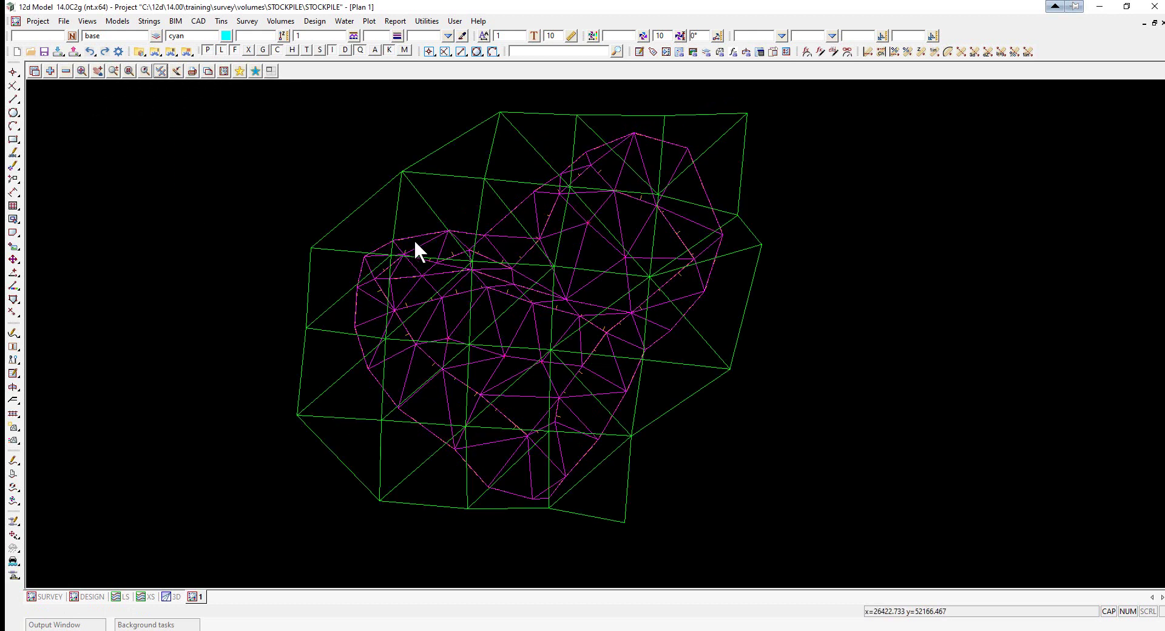